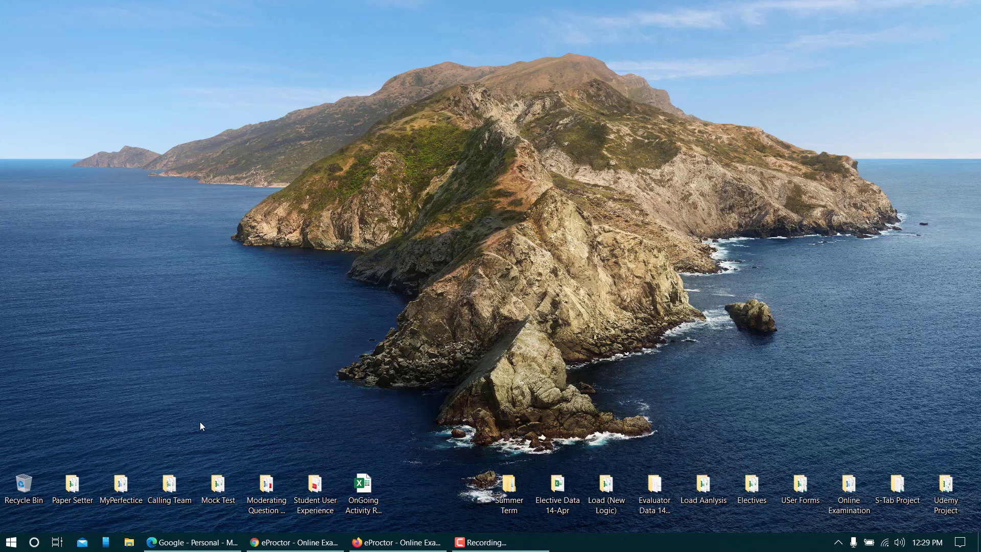
click(191, 542)
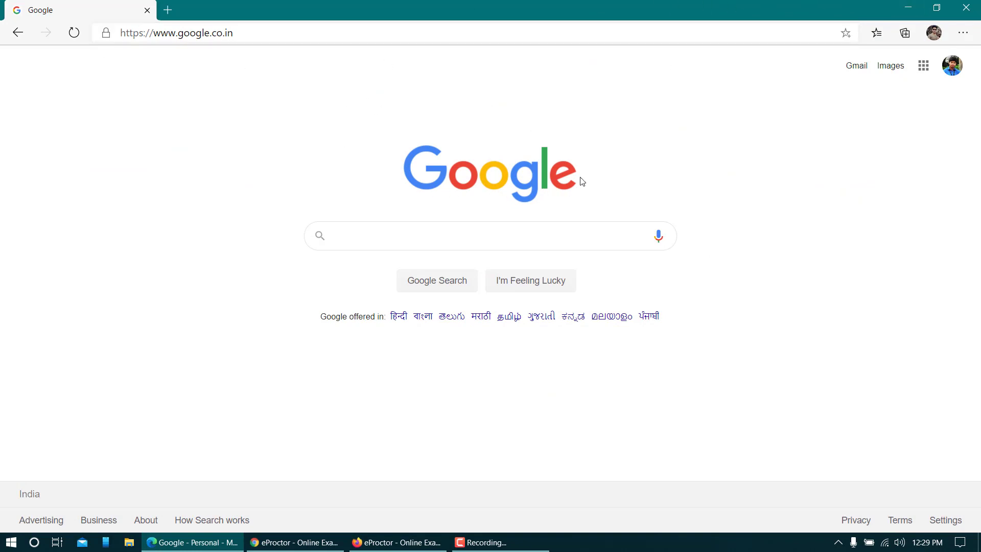
click(158, 36)
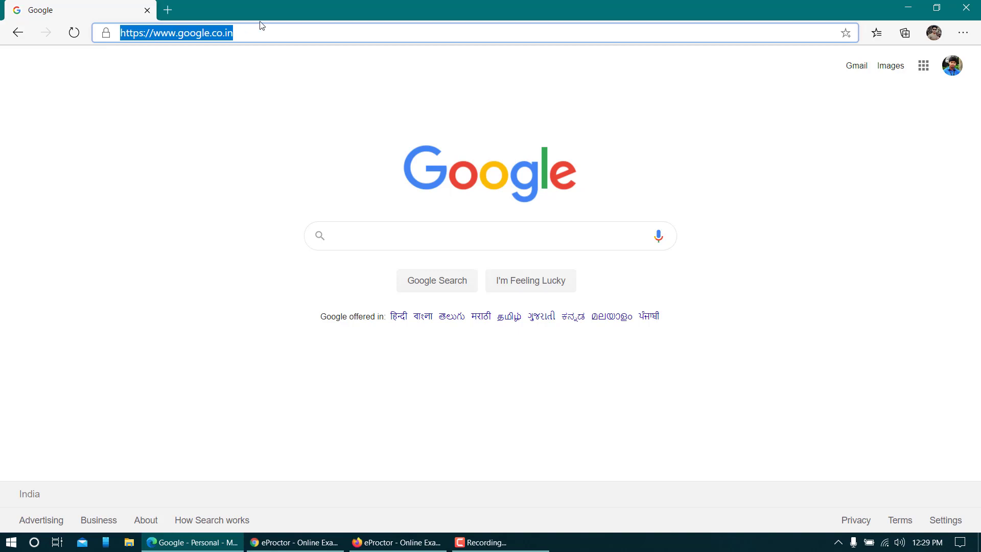
click(181, 108)
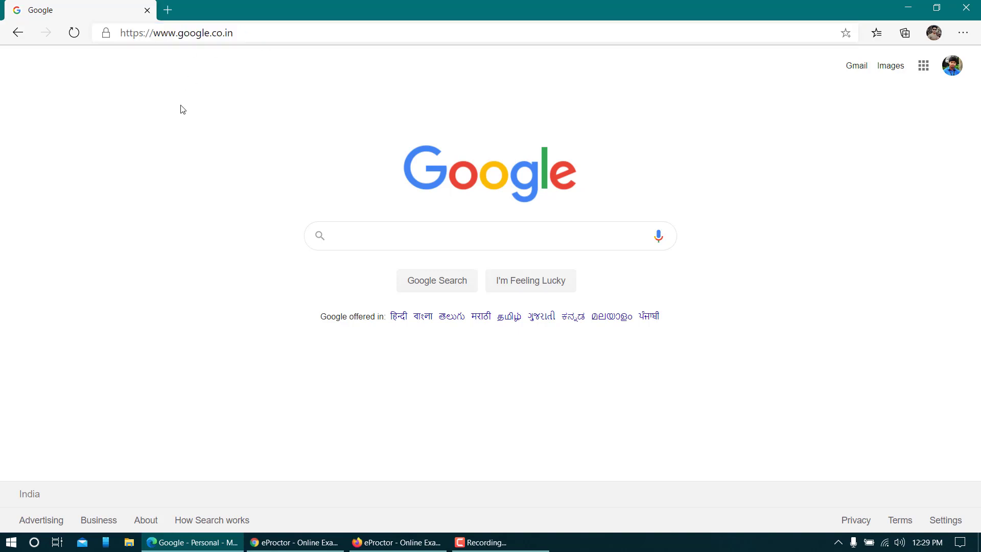
click(106, 34)
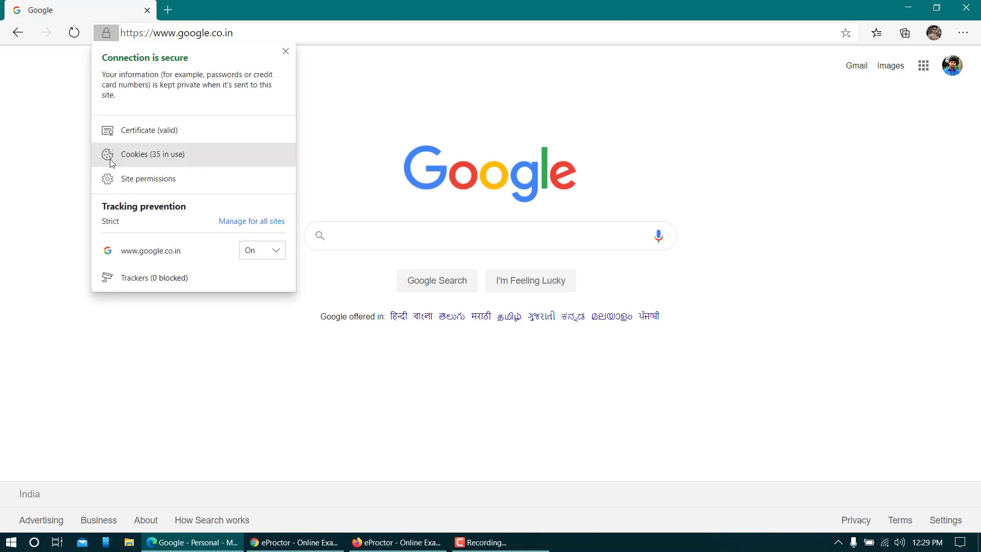
click(143, 181)
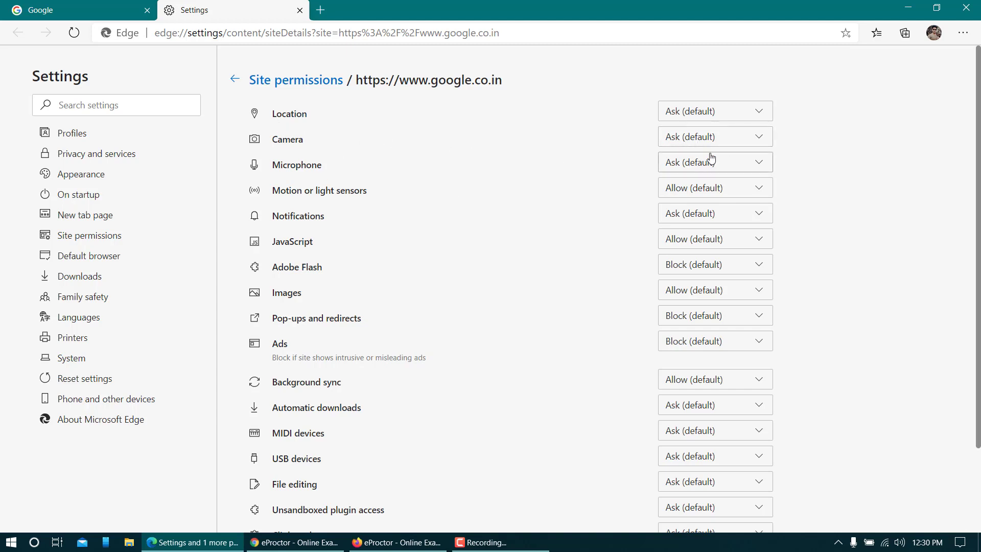
- Try the Allow and Block options for the Google site's camera permission, and restore it to Ask (default)
click(705, 136)
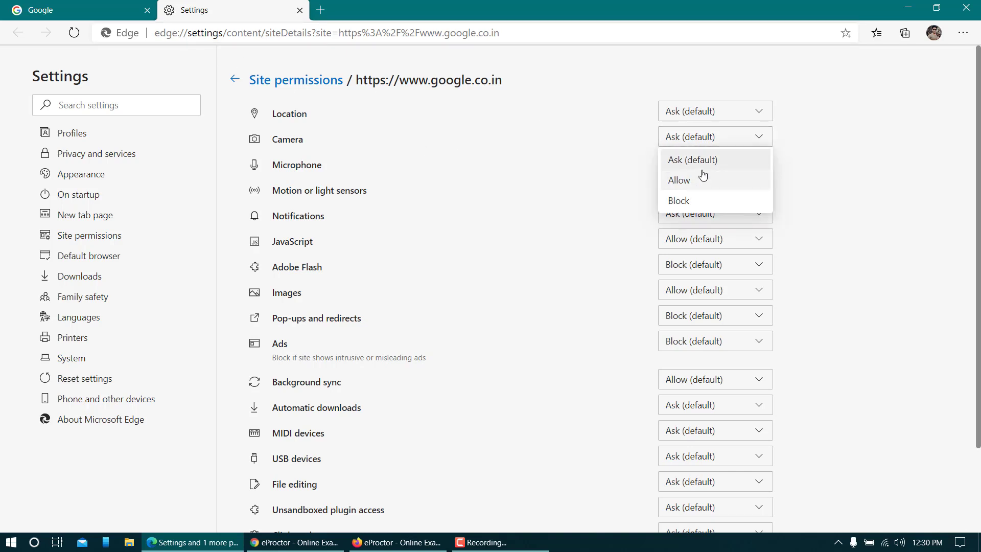
click(695, 185)
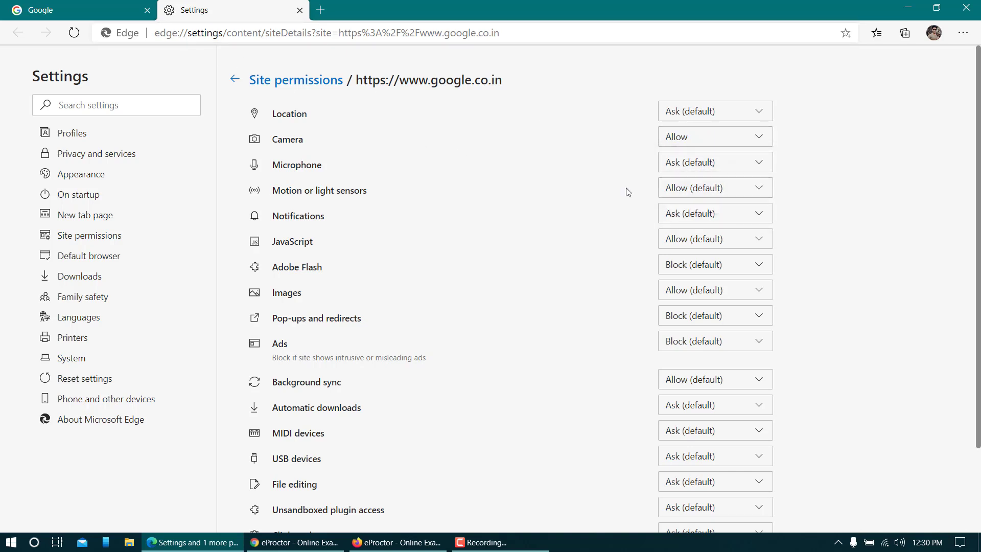
click(688, 136)
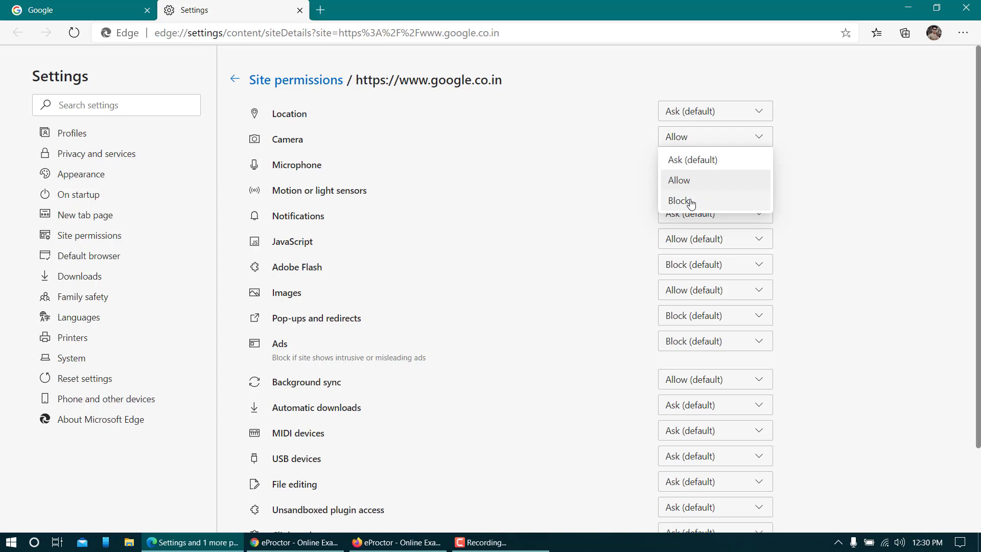
click(685, 201)
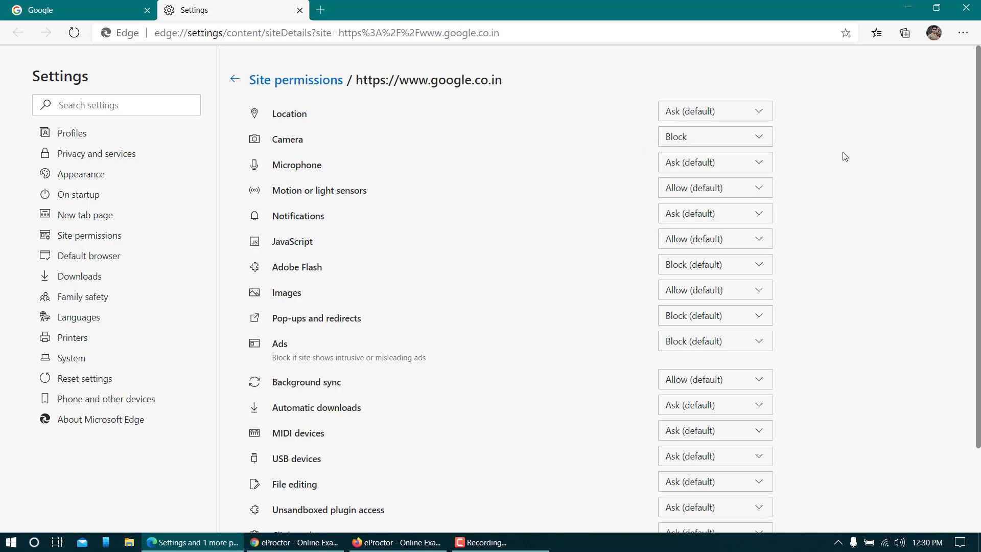
click(719, 136)
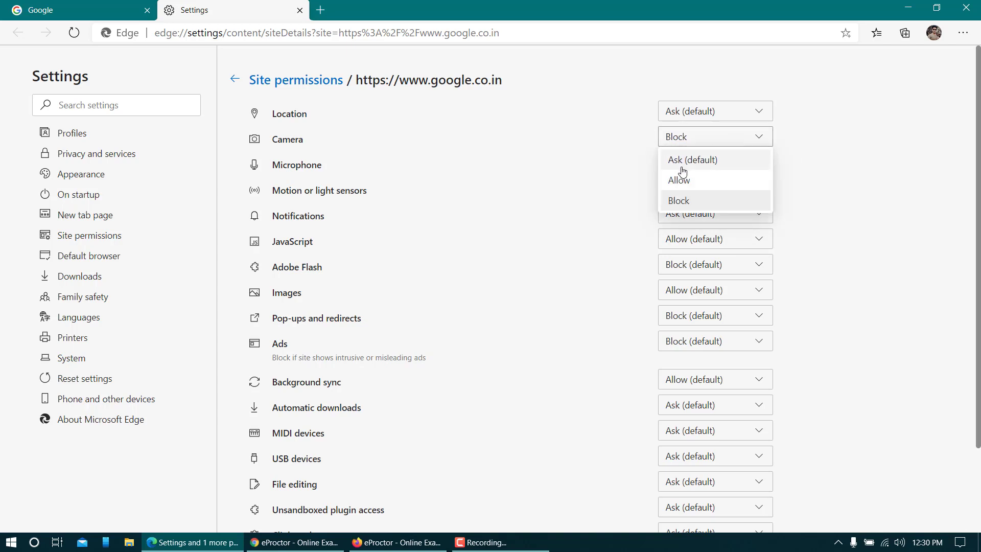
click(683, 161)
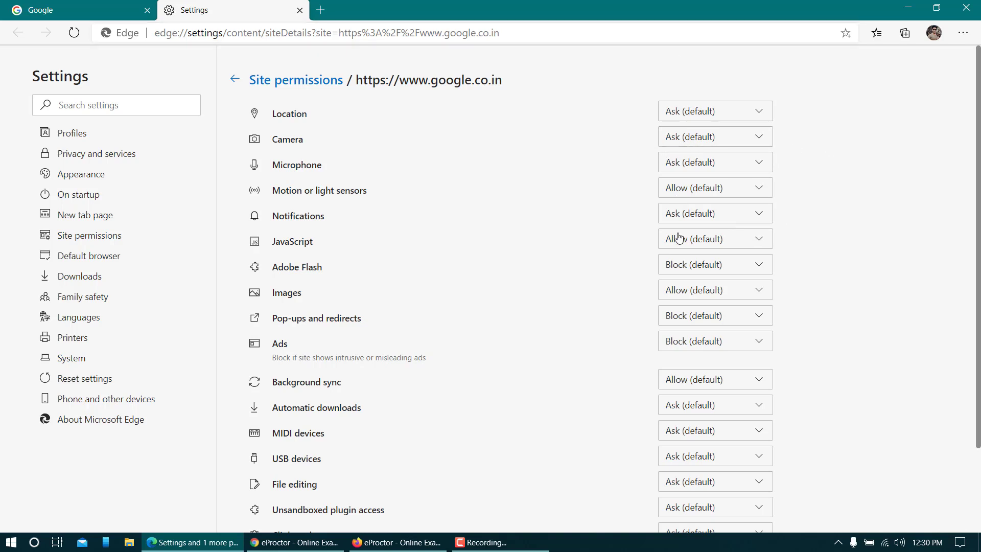
- Look through the remaining Google site permissions, and close the settings page and the Edge window
scroll(584, 279, down, 2)
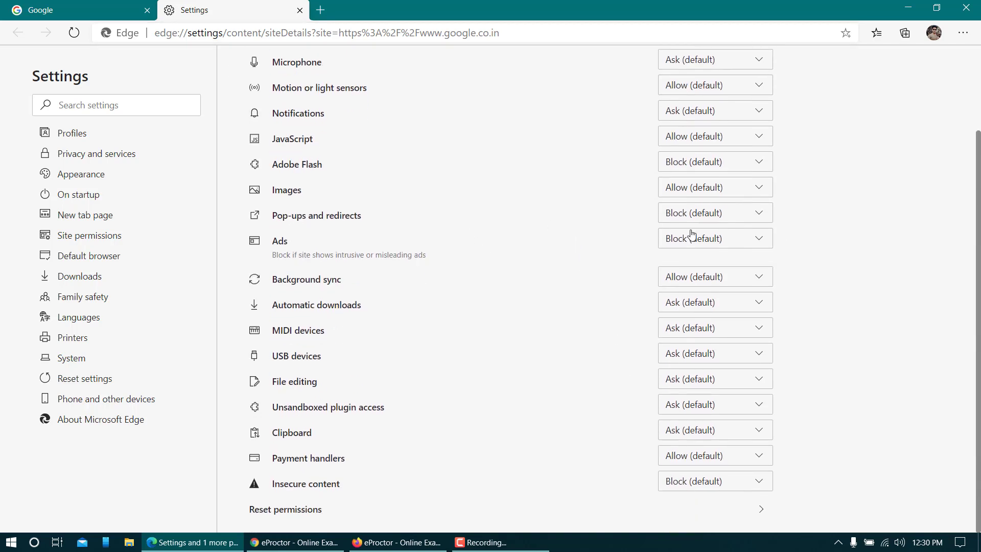
scroll(692, 229, up, 2)
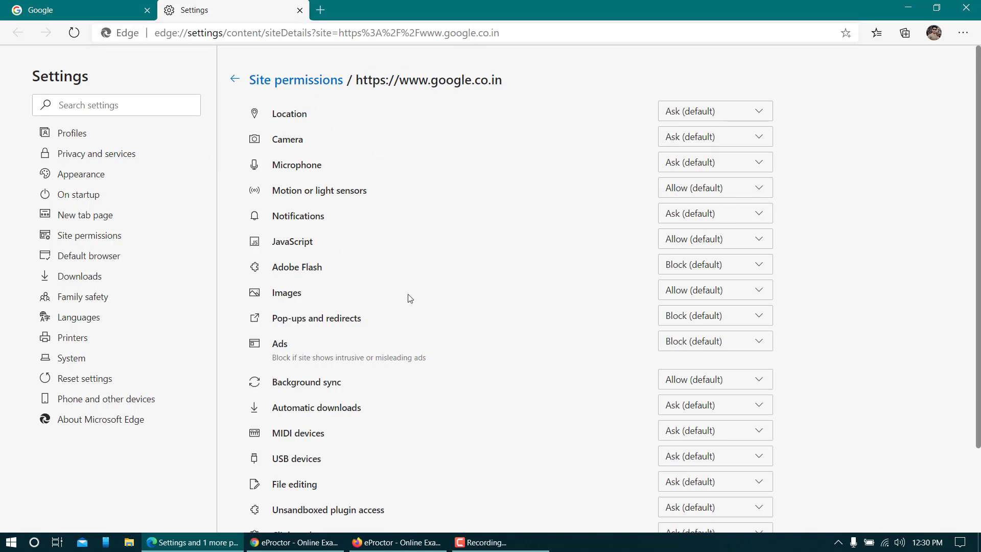
click(299, 10)
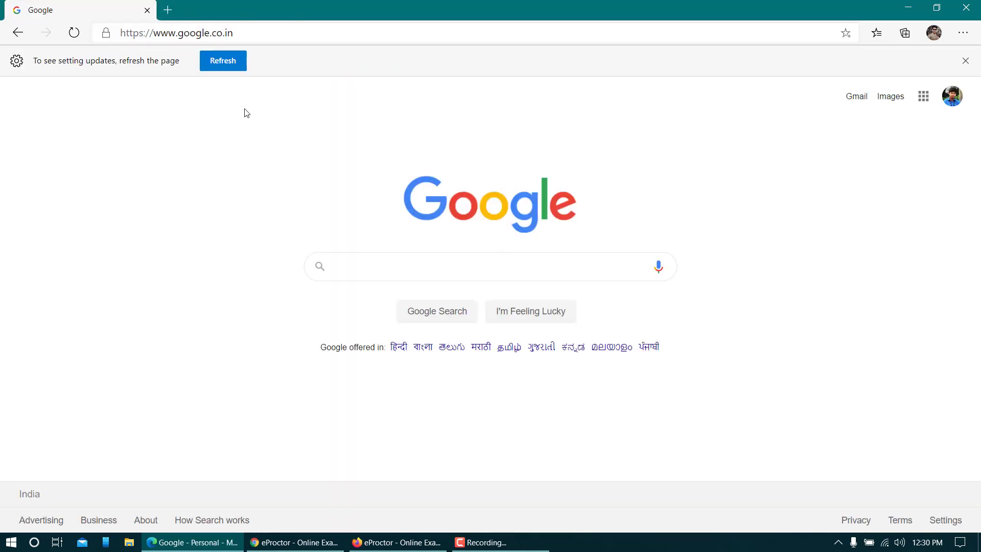
click(966, 7)
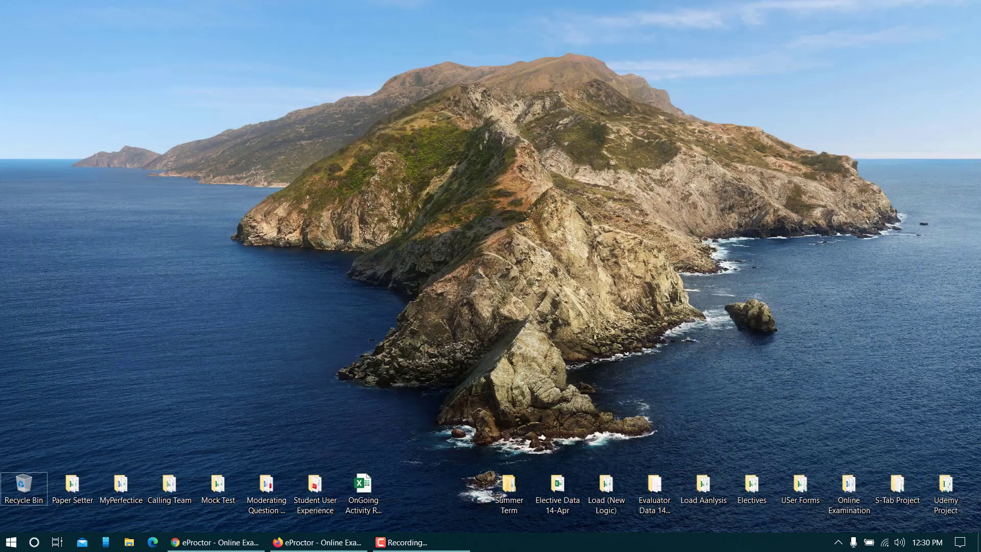
- Switch to Chrome, open the Demo Practice Test and allow the site to use the location and camera
click(306, 542)
click(215, 542)
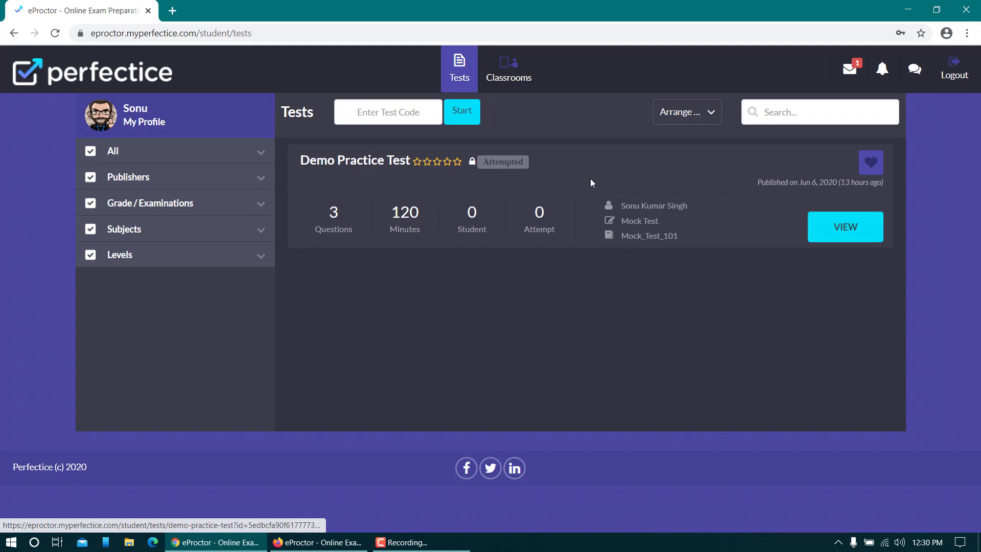
click(378, 161)
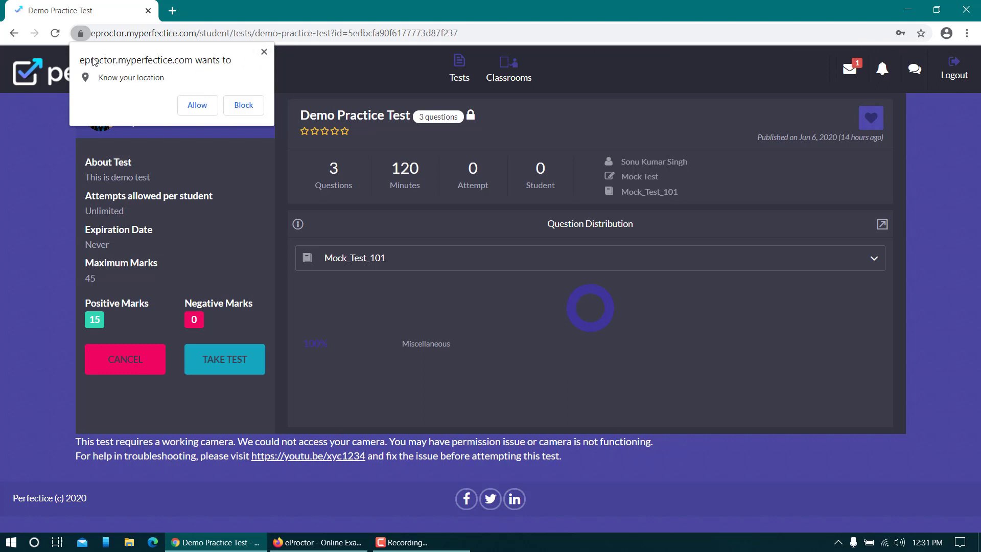
click(197, 105)
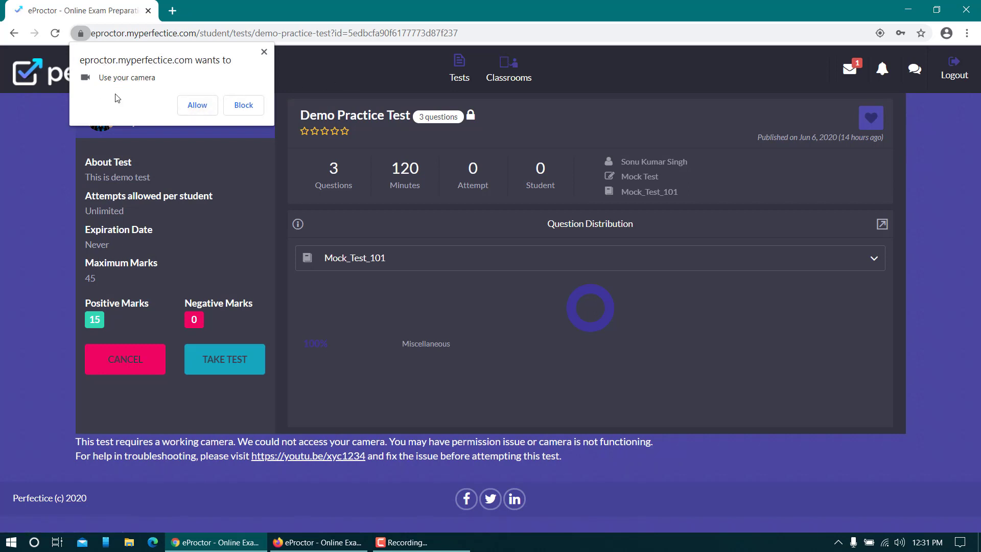
click(206, 106)
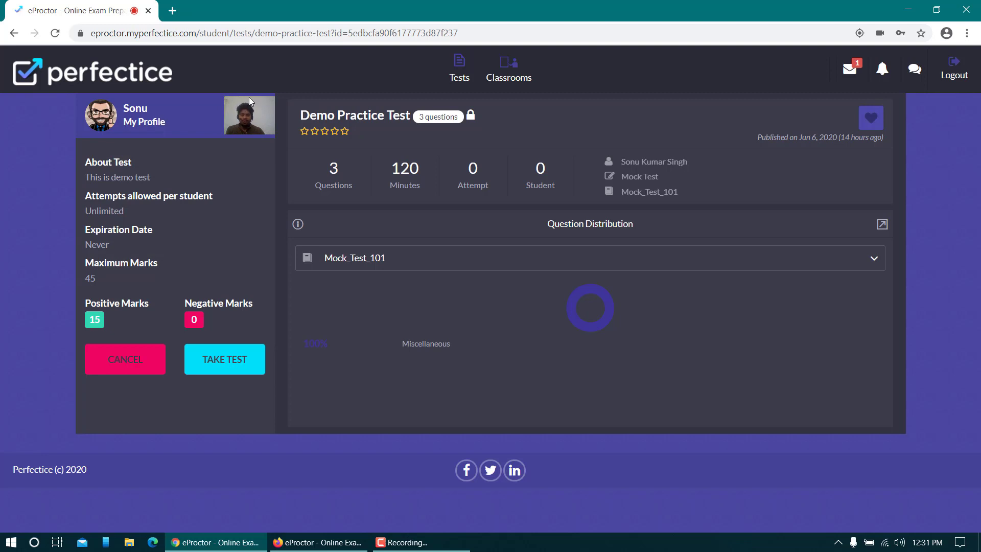
- Open the site settings for eproctor.myperfectice.com and set the microphone permission to Allow
click(80, 34)
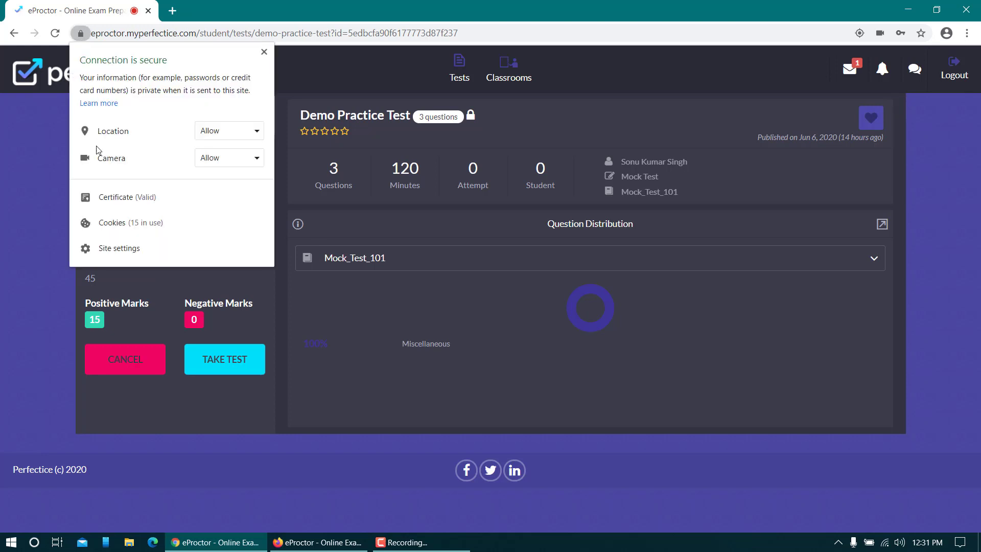
click(119, 249)
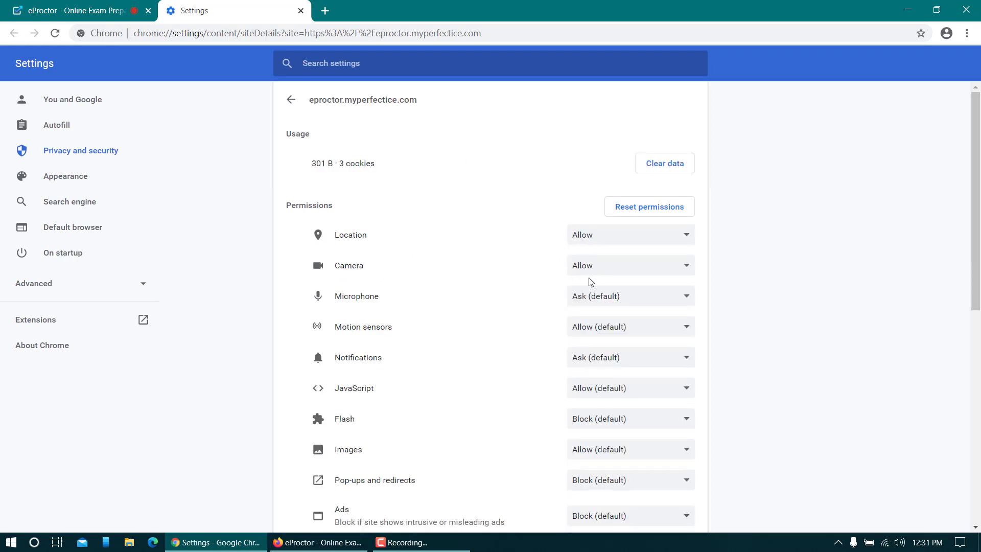
click(592, 299)
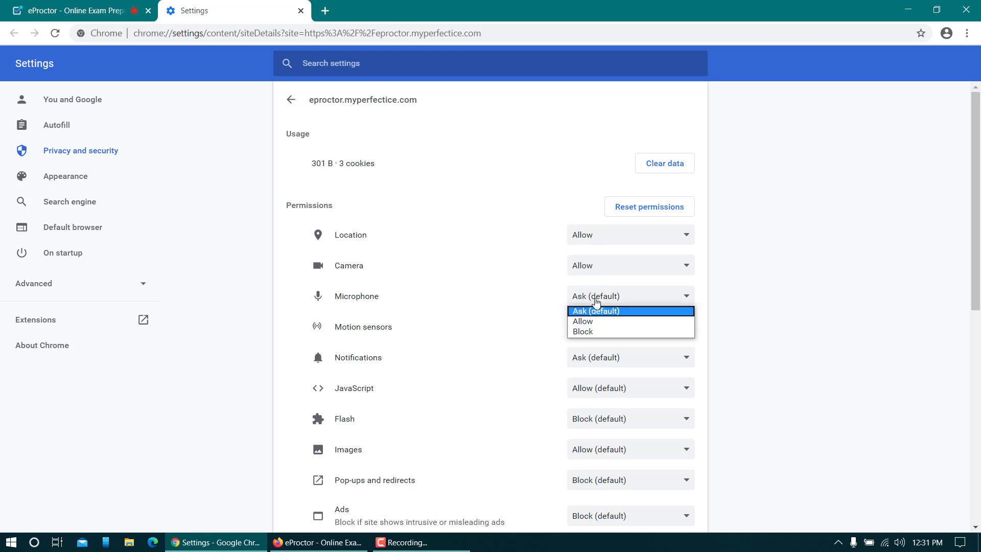
click(599, 322)
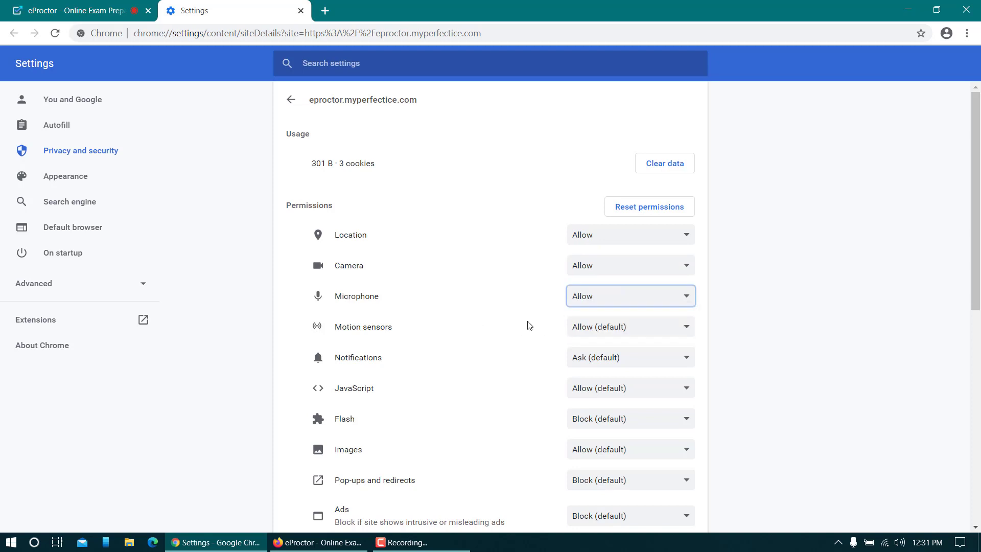
click(781, 269)
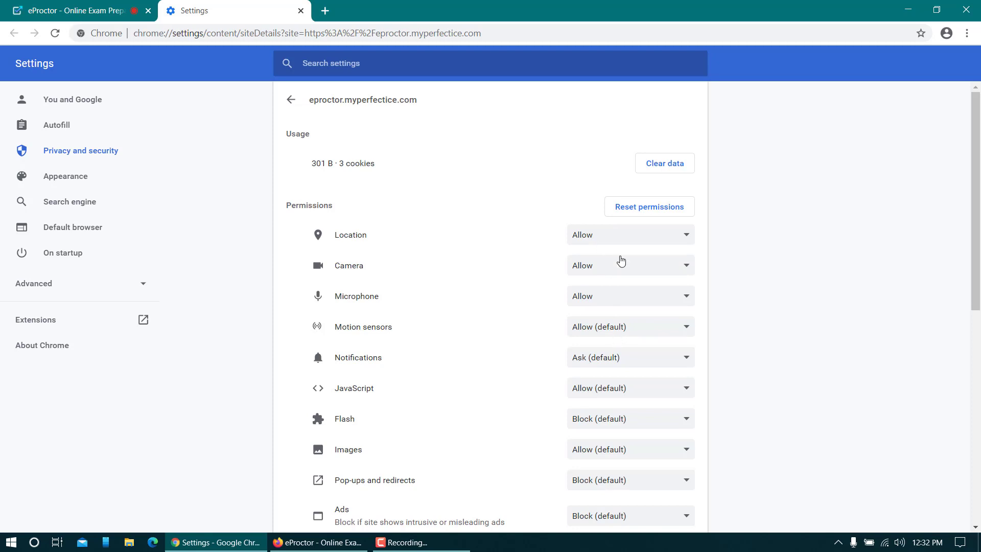
- Set the location, camera and microphone permissions for eproctor.myperfectice.com to Block
click(617, 237)
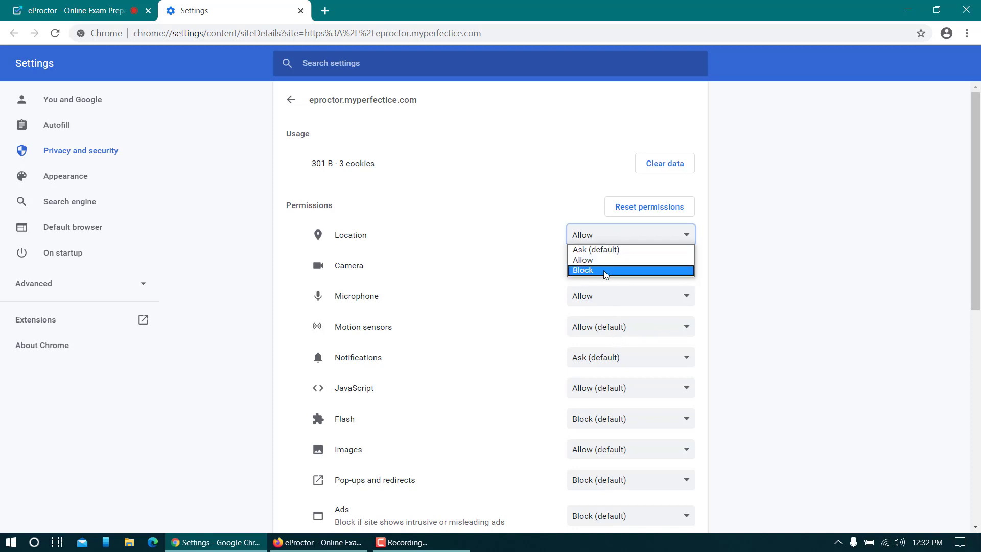
click(604, 270)
click(619, 268)
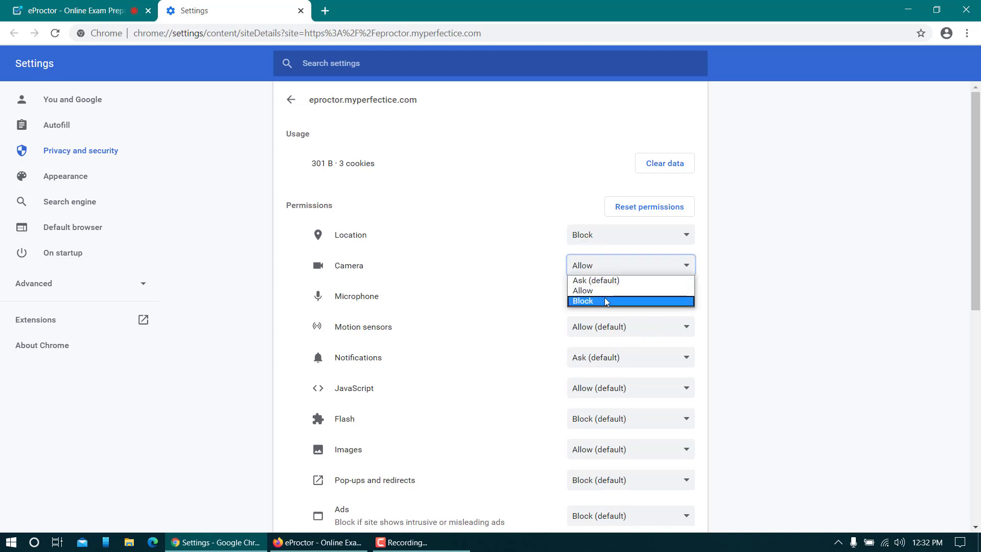
click(605, 301)
click(610, 299)
click(605, 330)
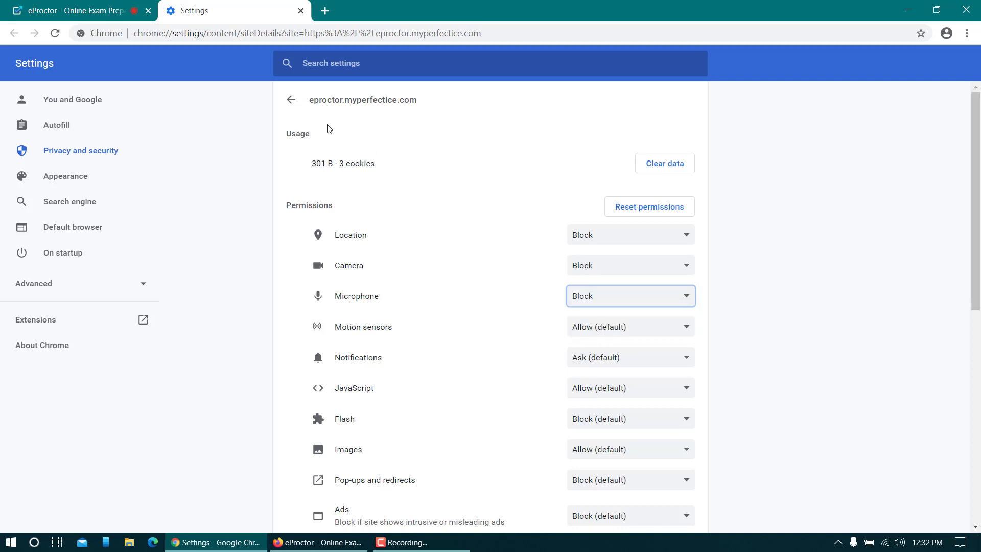
- Close the site settings and reload the Demo Practice Test page to apply the updated permissions
click(291, 101)
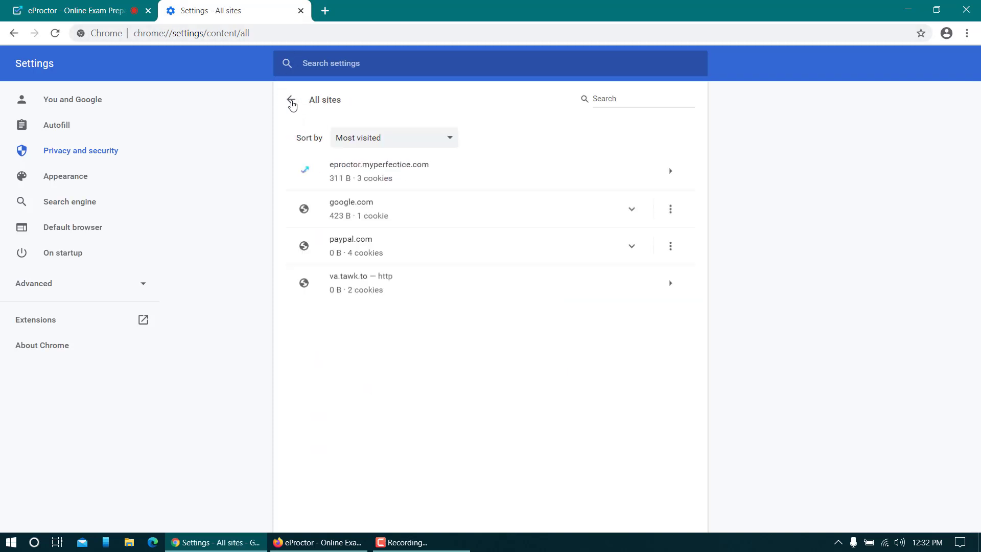
click(301, 10)
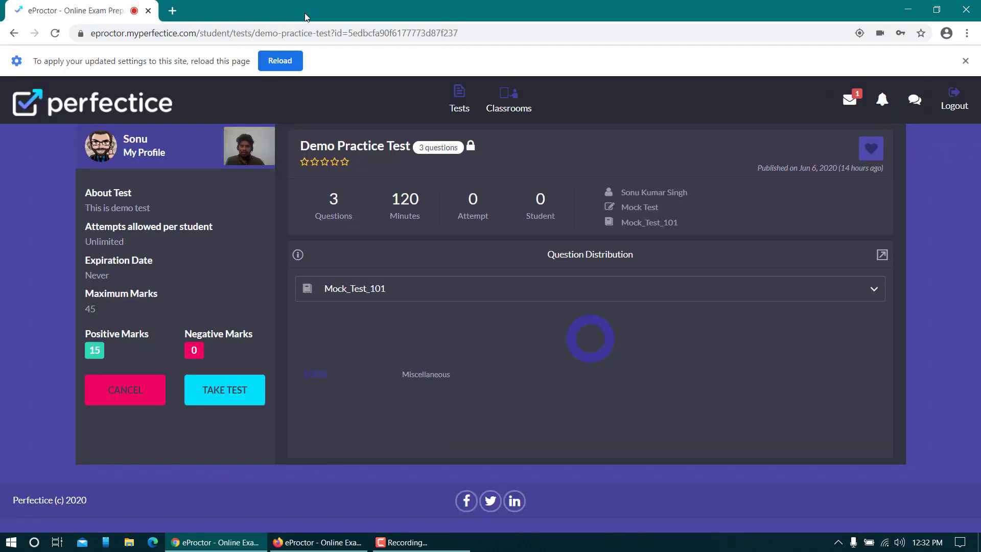
click(283, 61)
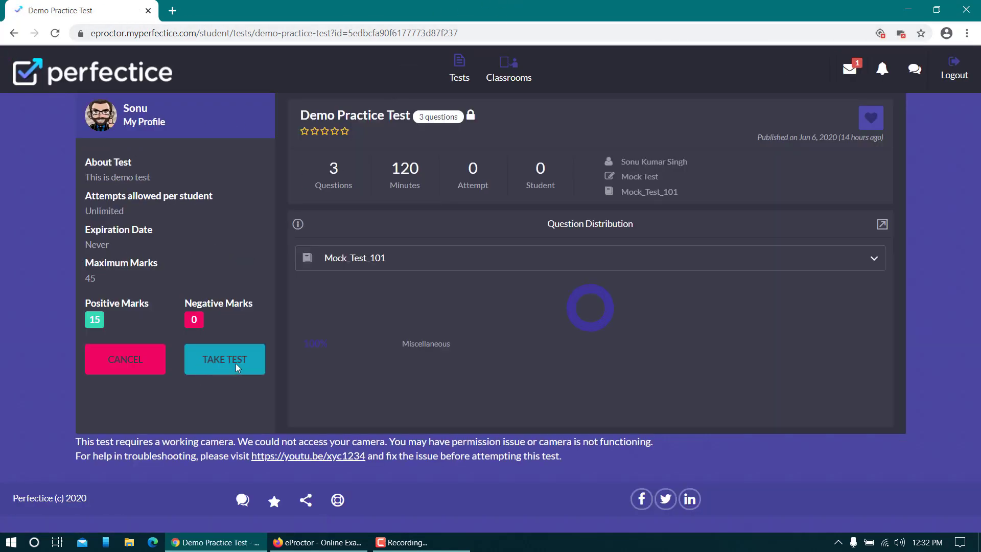
- Try to start the Demo Practice Test with location, camera and microphone access blocked
click(228, 360)
double_click(225, 357)
click(241, 365)
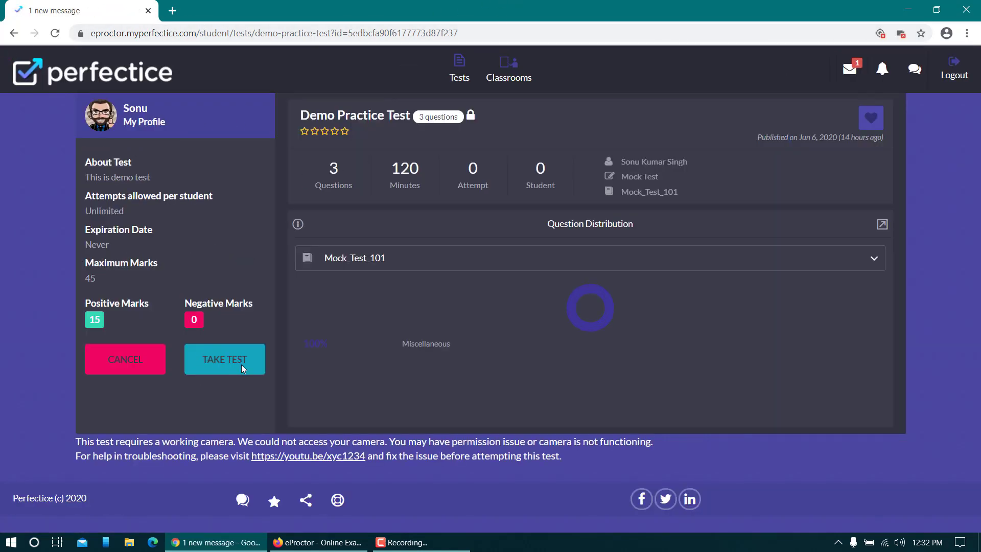
double_click(208, 359)
click(222, 369)
- Set the test site's location, camera and microphone permissions to Allow from its site information
click(80, 34)
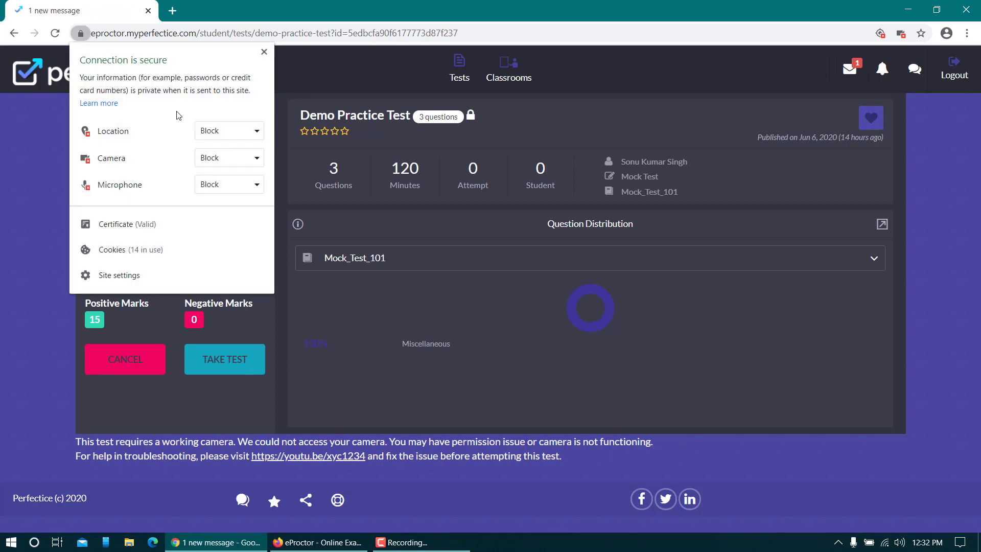
click(233, 132)
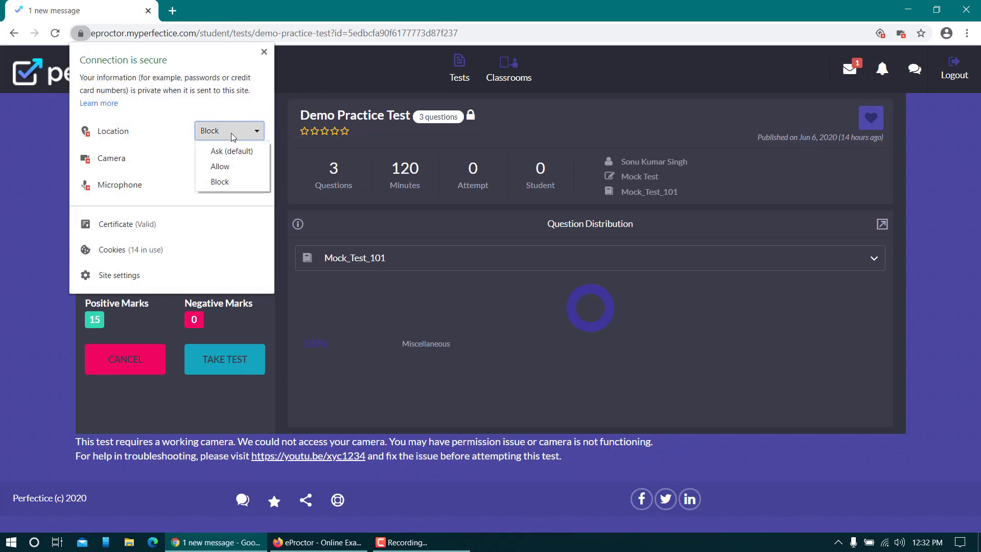
click(221, 166)
click(222, 161)
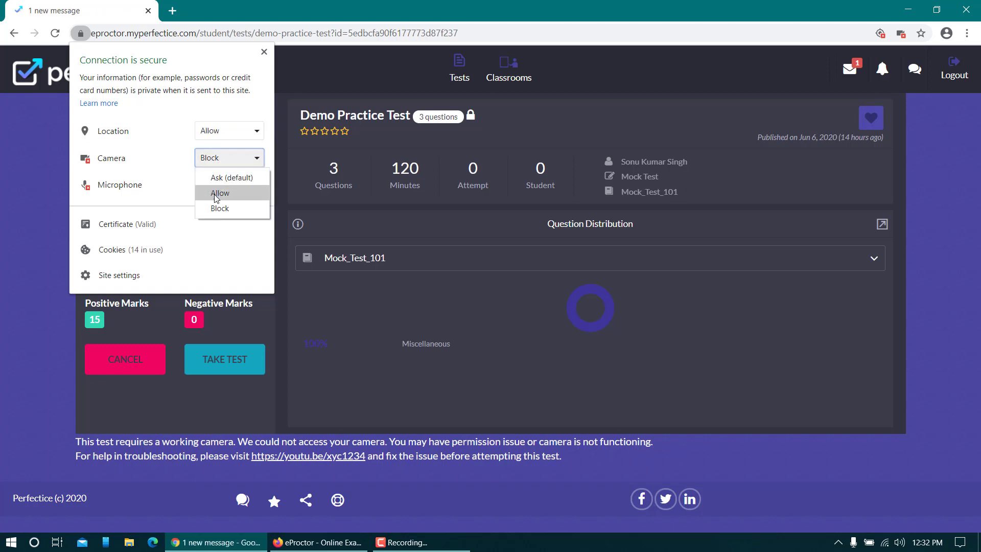
click(221, 193)
click(219, 185)
click(219, 220)
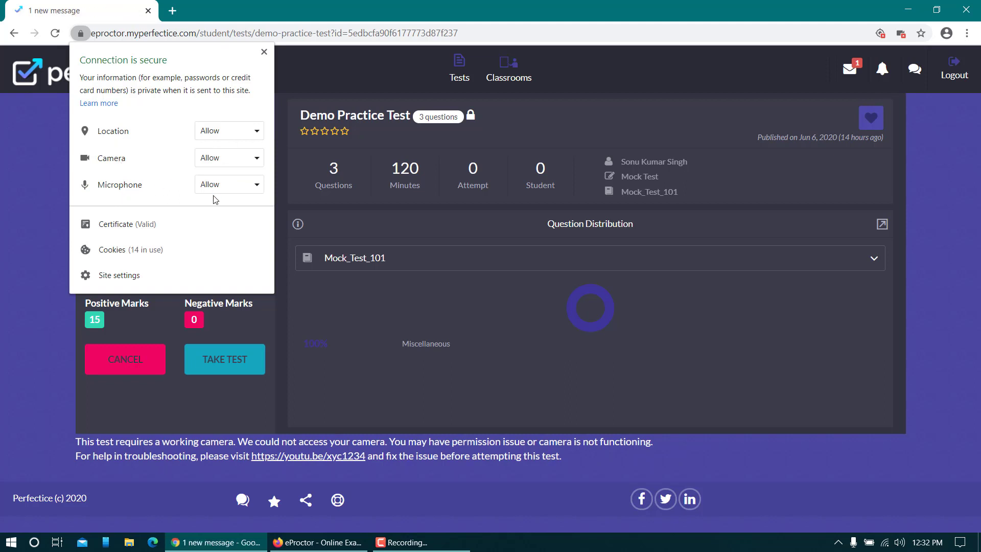
- Set the test site's location, camera and microphone permissions to Block from its site information
click(233, 134)
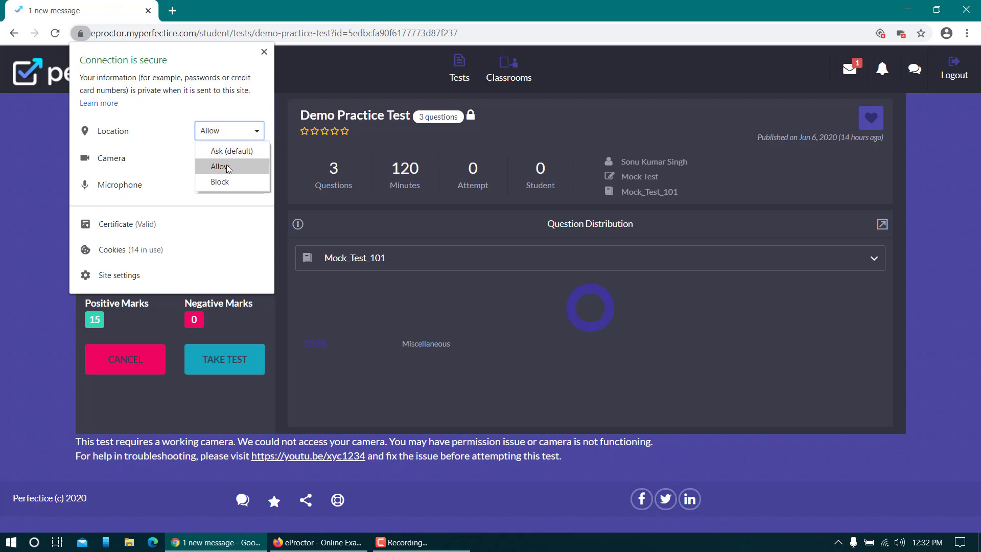
click(224, 181)
click(225, 158)
click(228, 208)
click(222, 186)
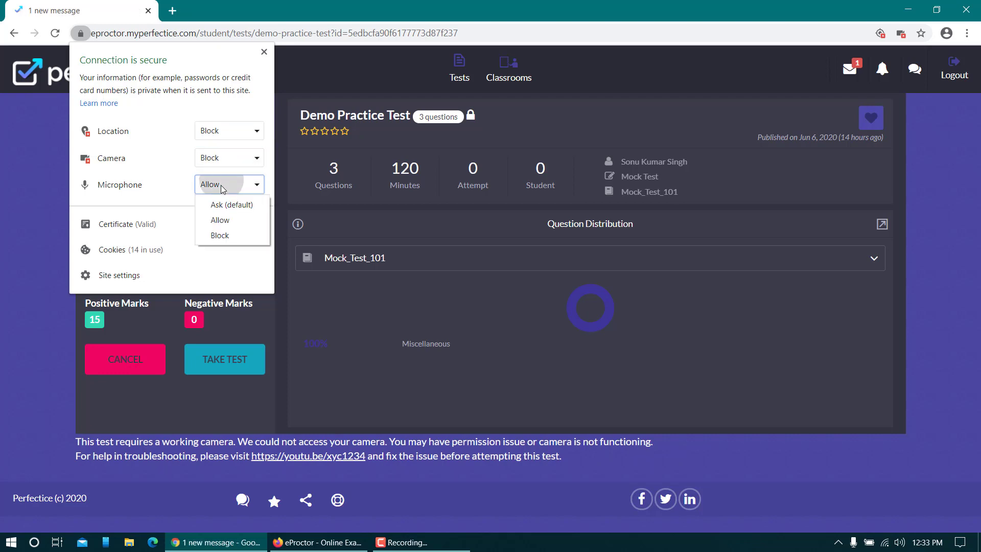
click(220, 235)
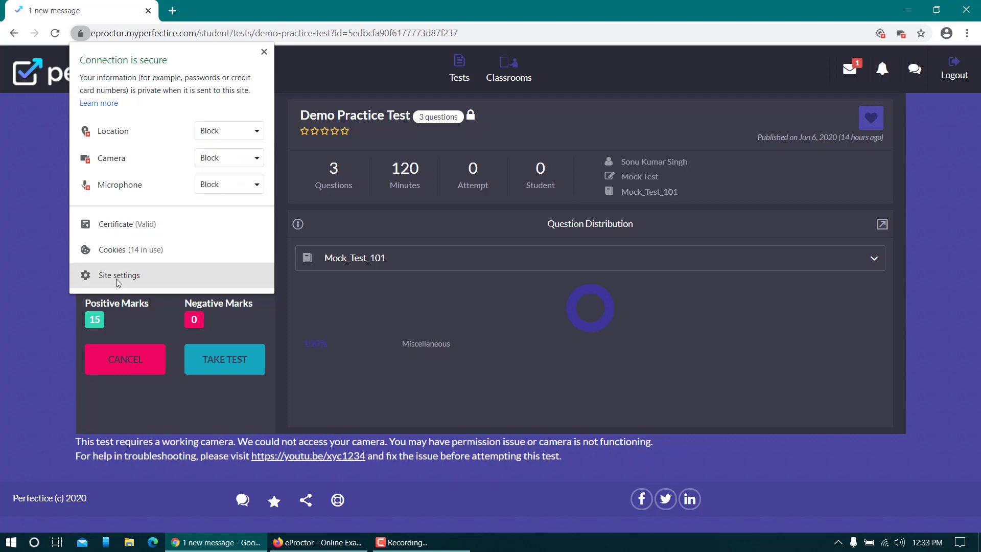
- Open the full site settings for eproctor.myperfectice.com and set location, camera and microphone to Allow
click(118, 276)
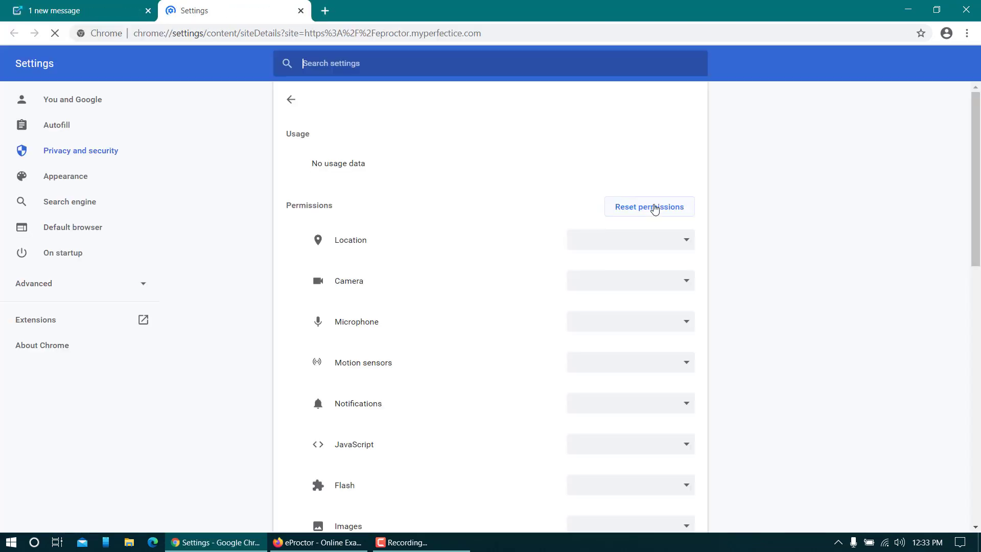
click(633, 239)
click(633, 258)
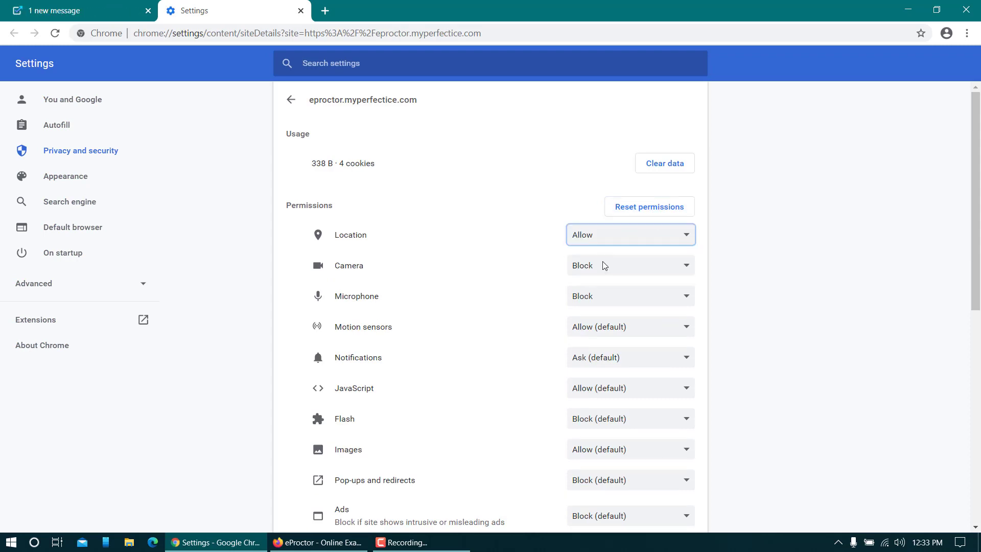
click(602, 265)
click(593, 290)
click(587, 297)
click(588, 321)
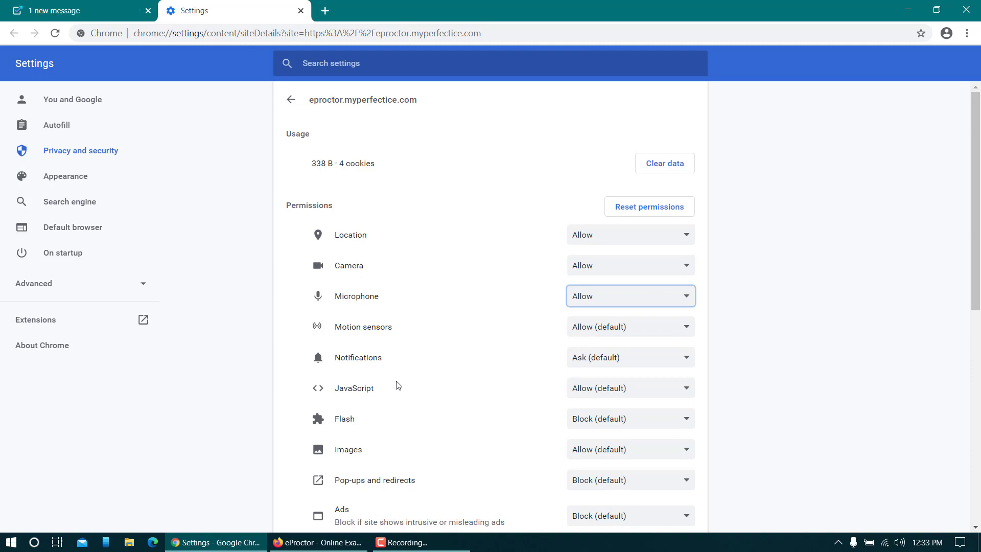
scroll(396, 385, down, 4)
scroll(389, 358, down, 4)
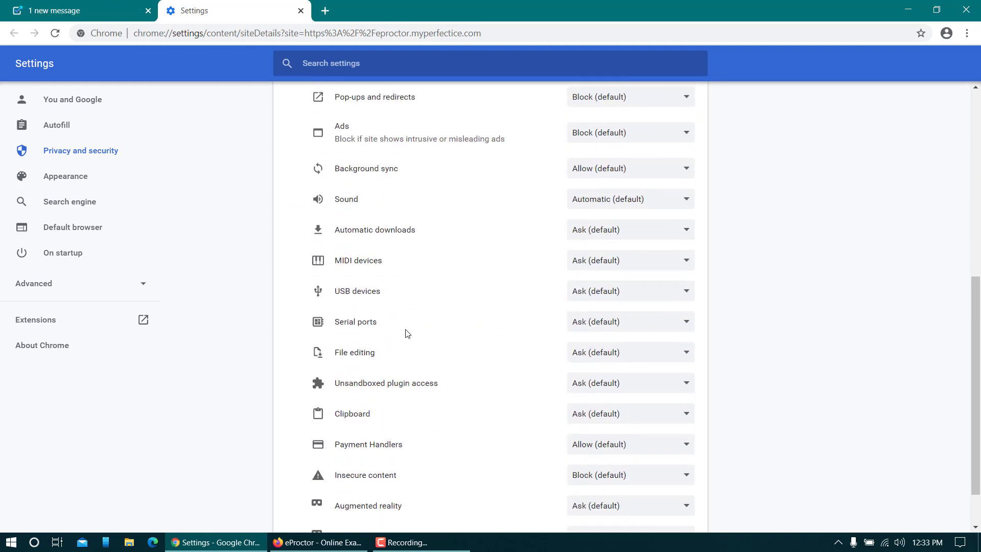
scroll(613, 259, up, 7)
scroll(562, 245, up, 1)
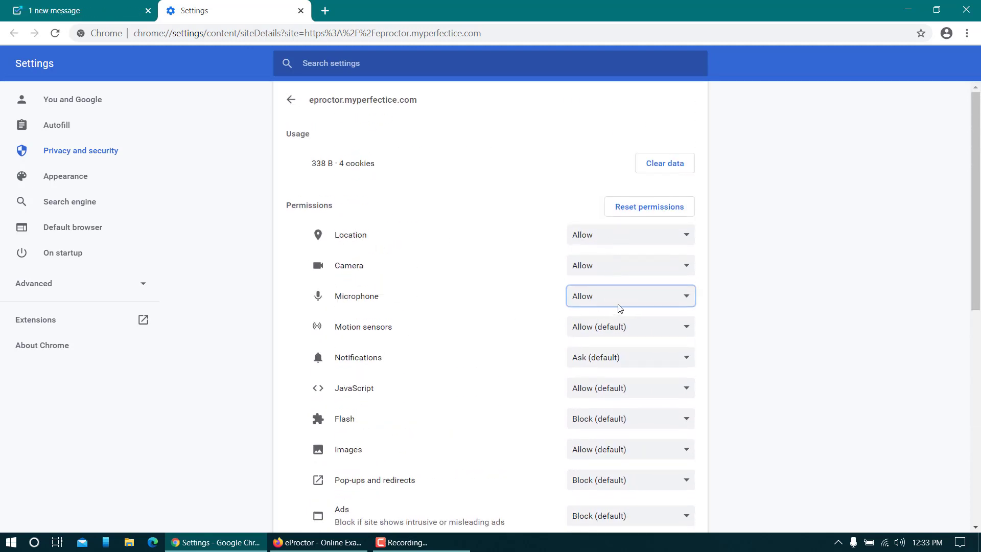
click(793, 271)
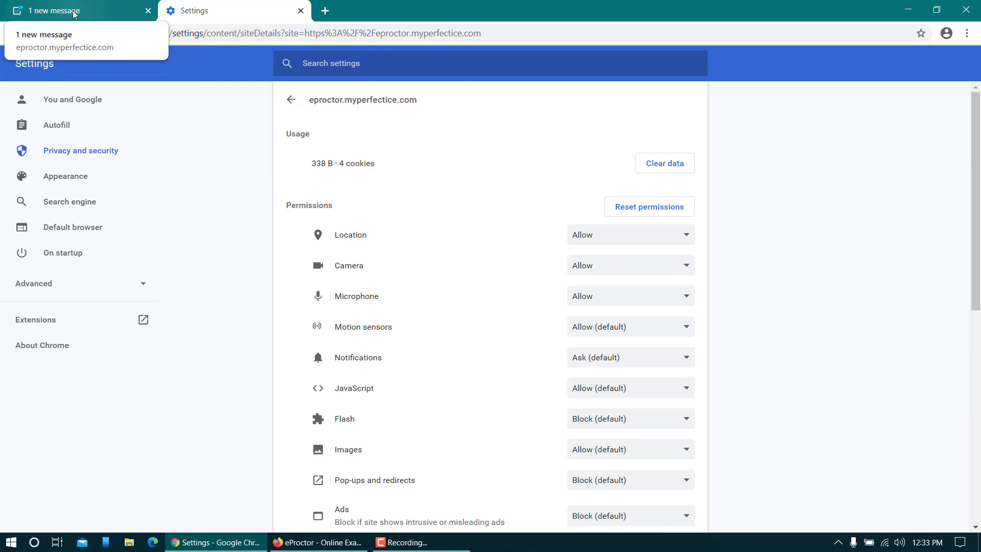
- Return to the Demo Practice Test page, reload it to apply the updated permissions and take the test
click(300, 11)
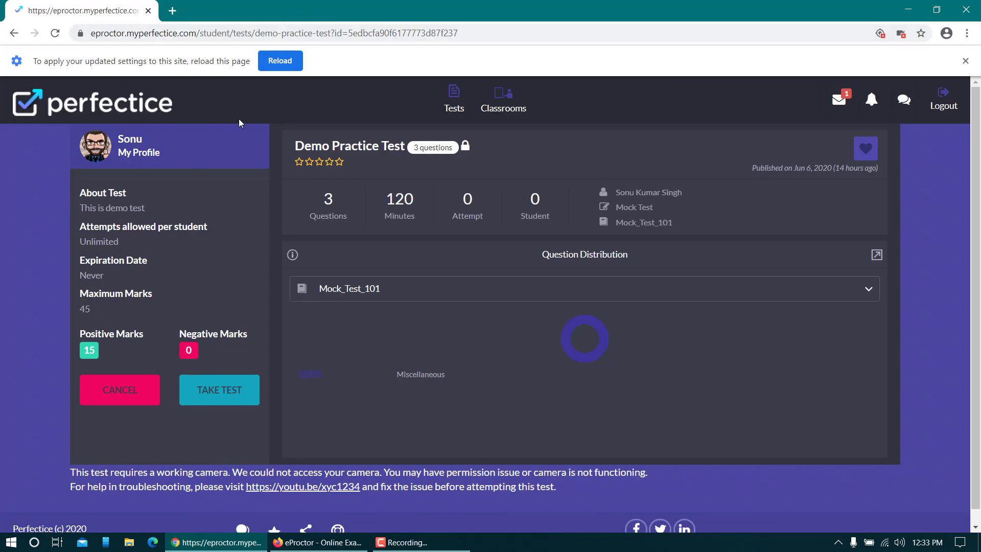
click(281, 59)
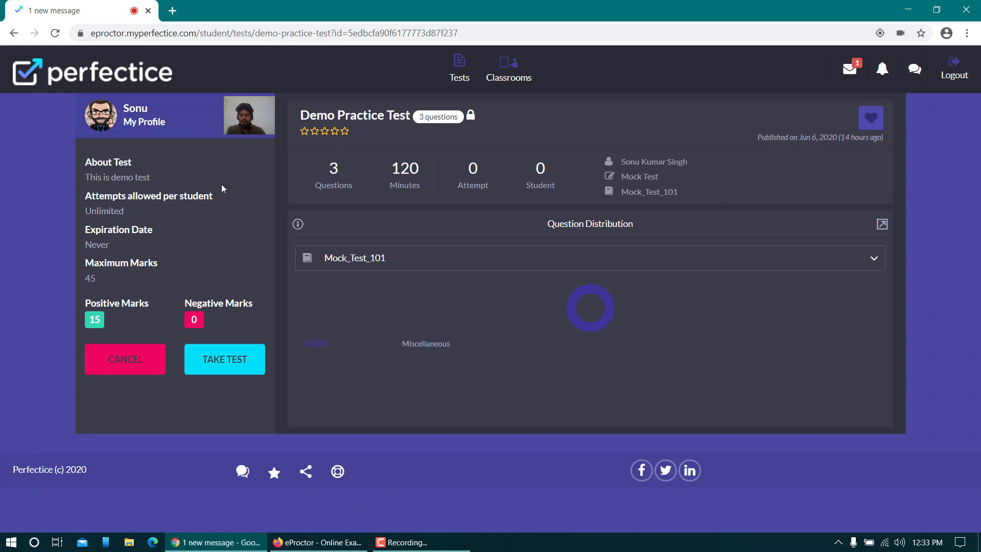
click(235, 364)
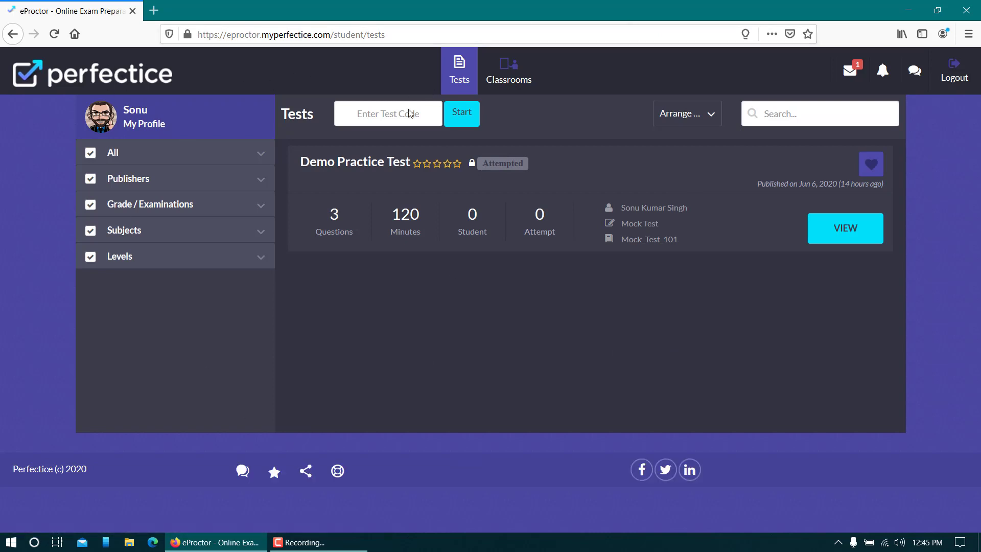
- In Firefox, open the Demo Practice Test and allow access to the location and the HP Truevision HD camera
click(337, 164)
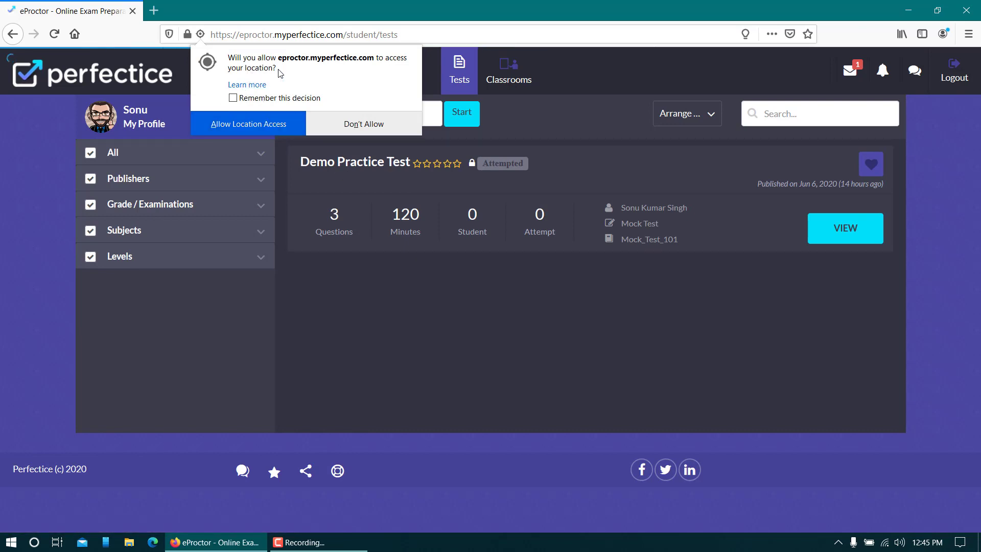
click(259, 125)
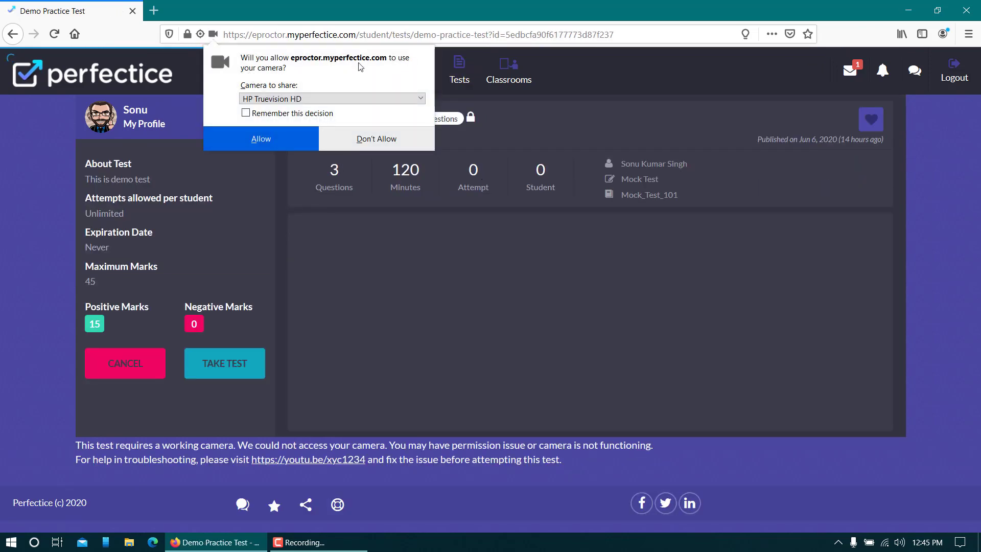
click(261, 139)
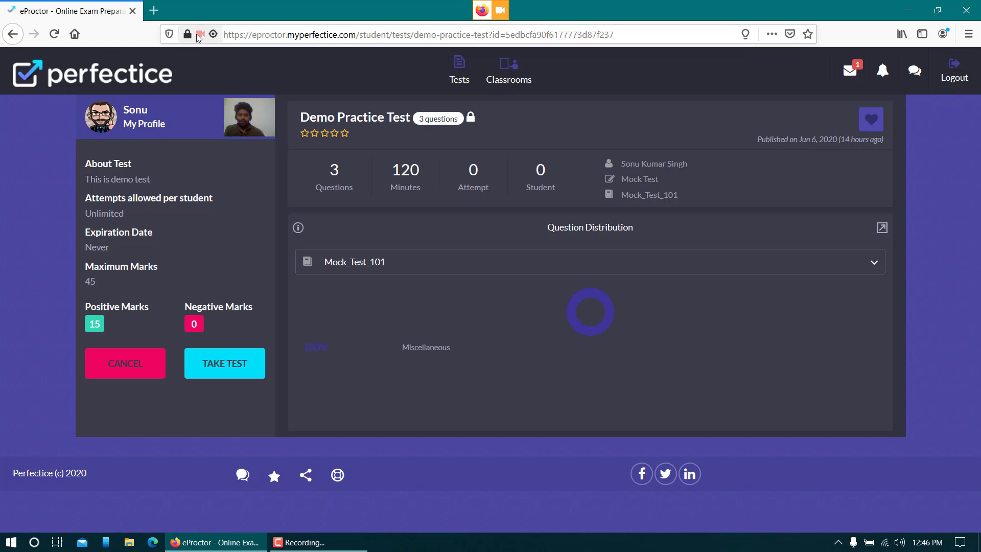
- Remove the temporarily allowed location and camera permissions from the site information
click(199, 34)
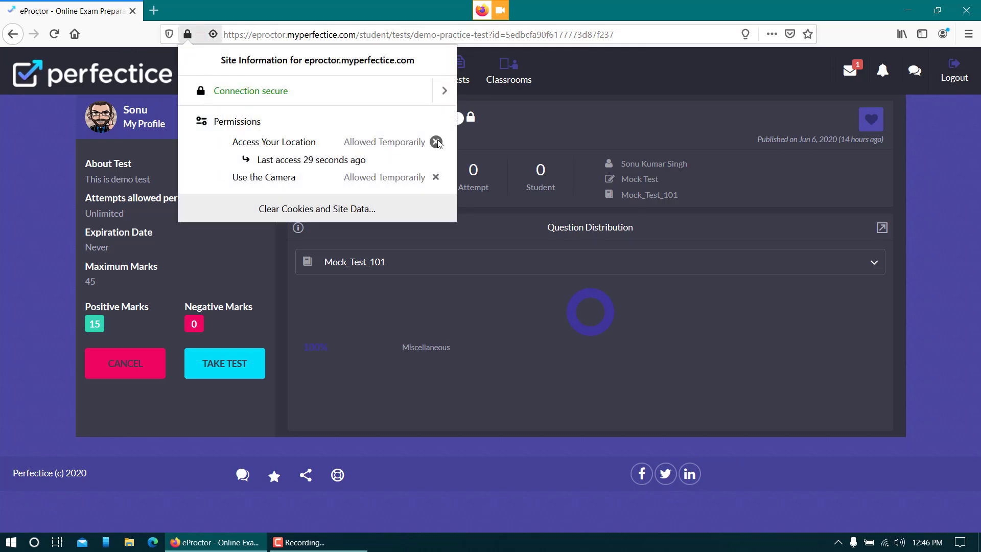
click(436, 142)
click(436, 142)
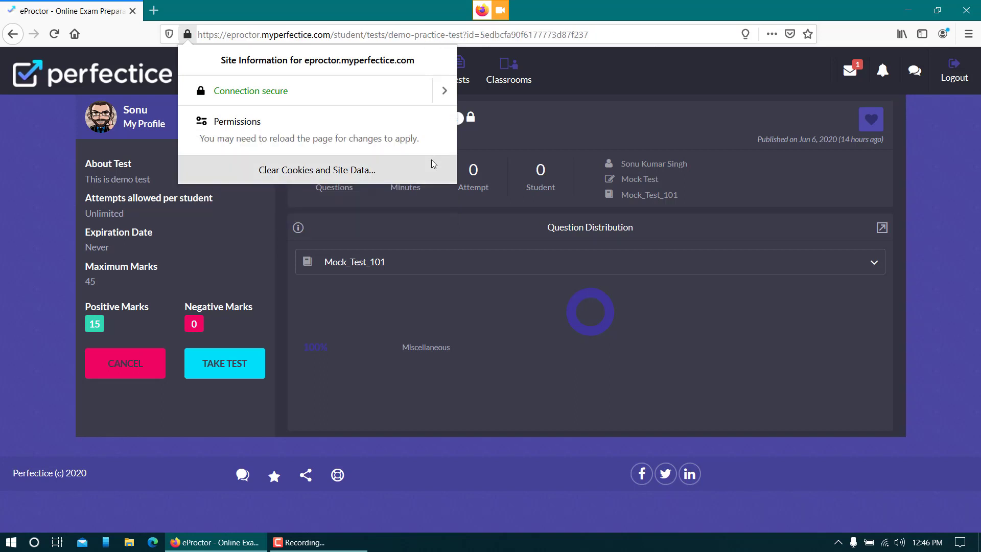
click(556, 129)
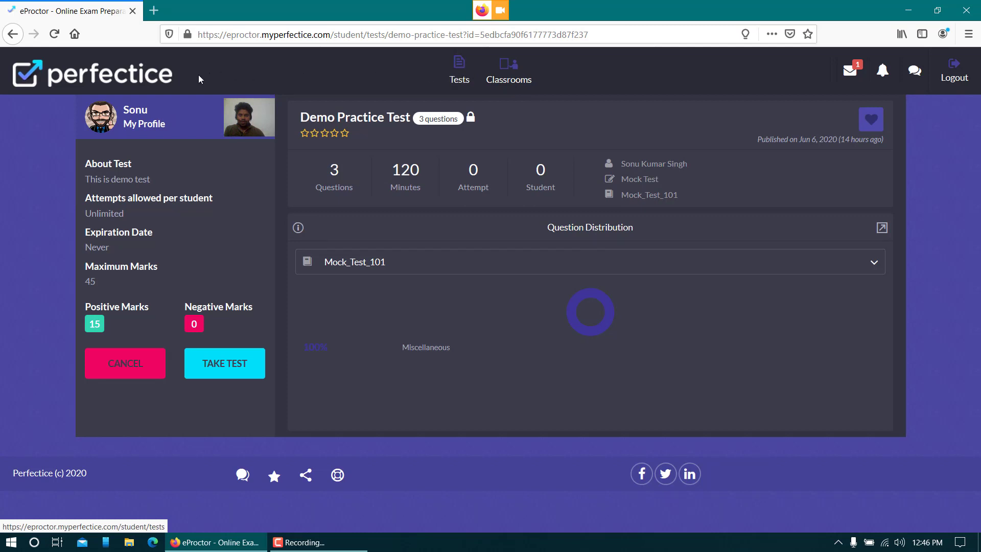
- Reopen the Demo Practice Test from the tests list and deny the camera access request
click(454, 77)
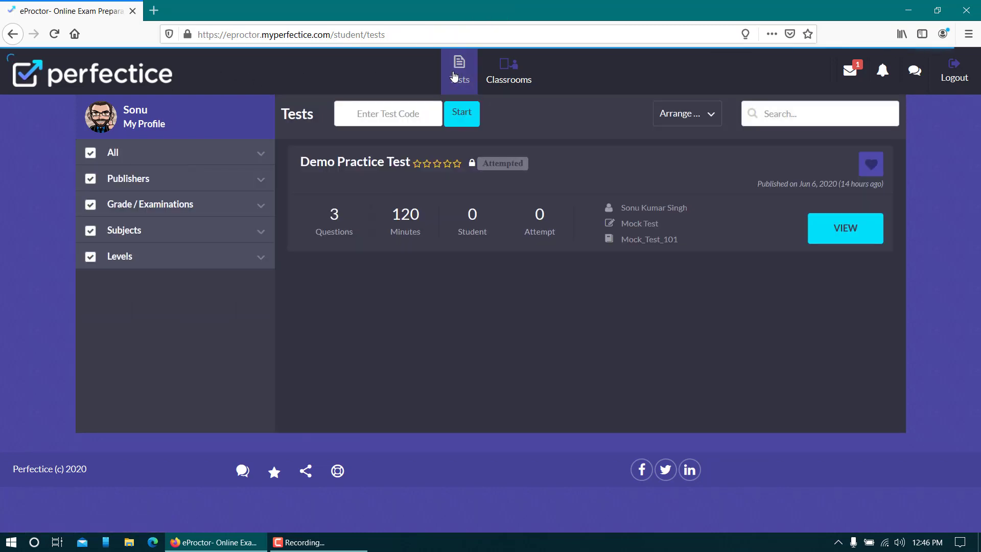
click(365, 166)
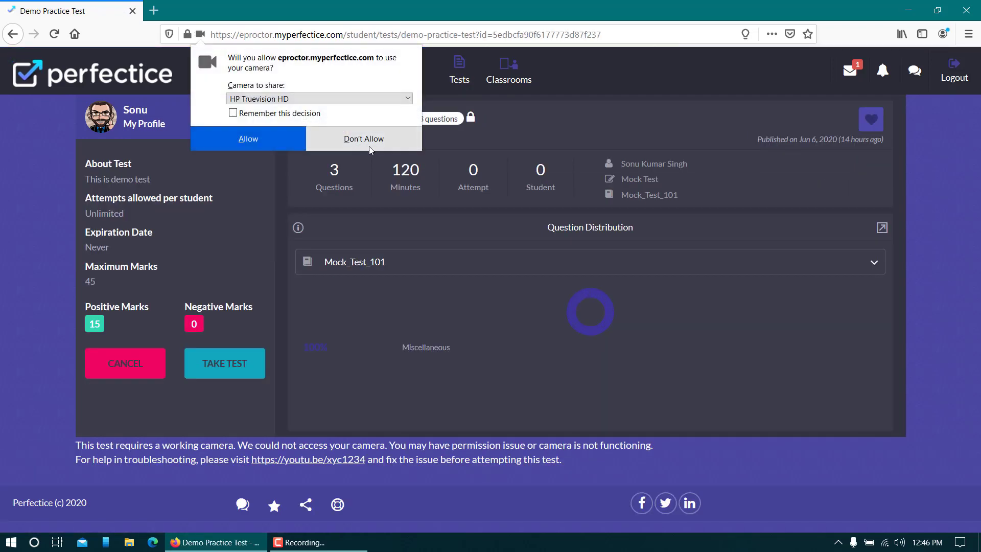
click(378, 139)
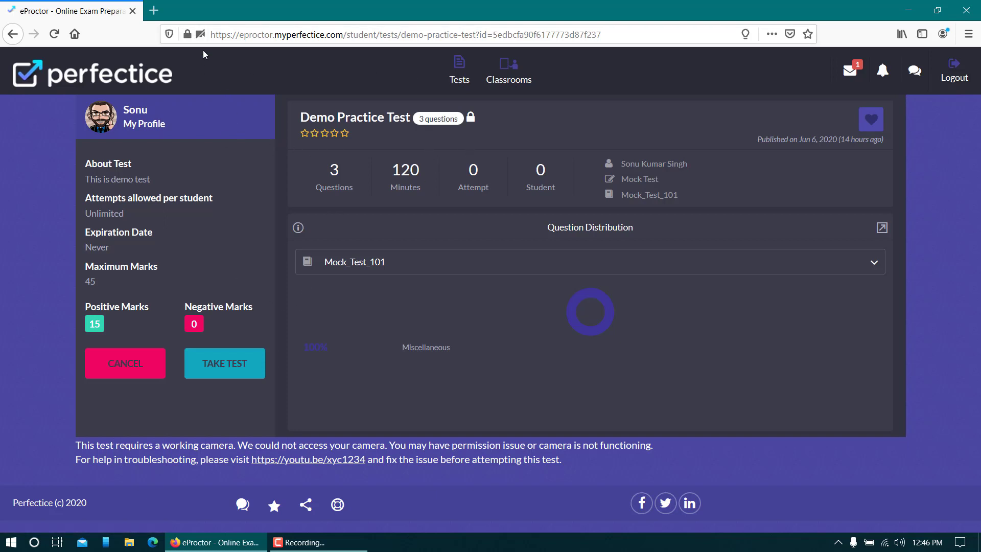
- Clear the temporary camera block from the site's permissions
click(199, 35)
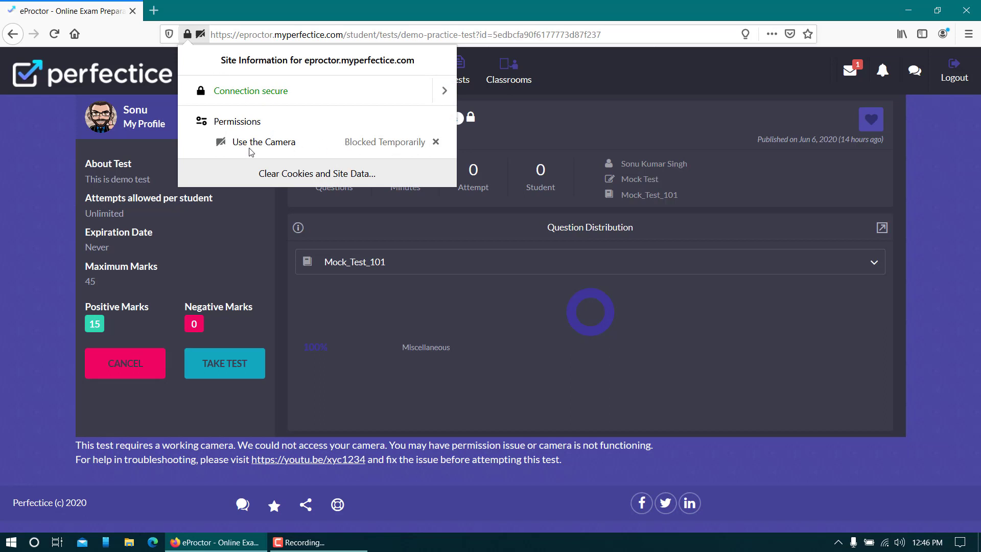
click(436, 142)
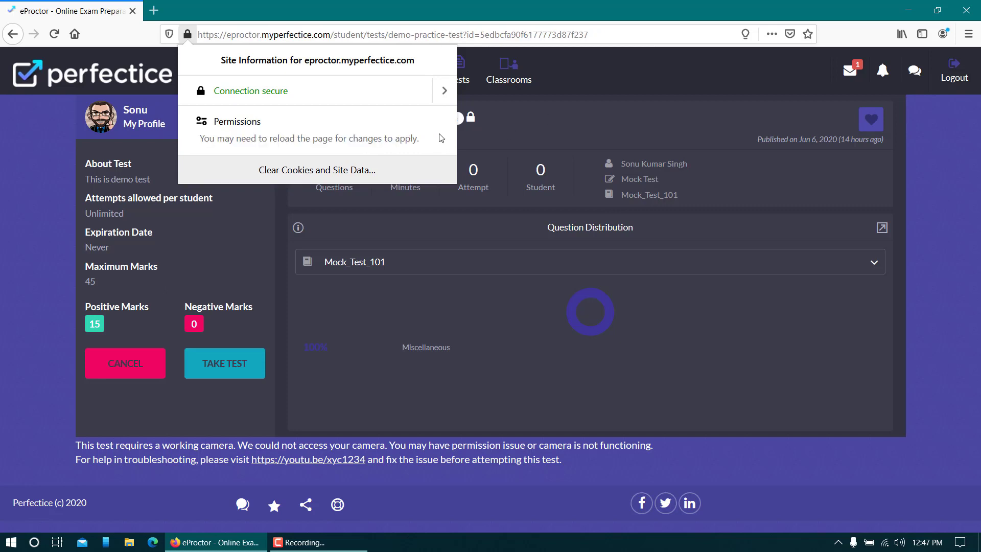
click(524, 137)
- Open the Demo Practice Test again from the tests list and allow both location and camera access
click(463, 72)
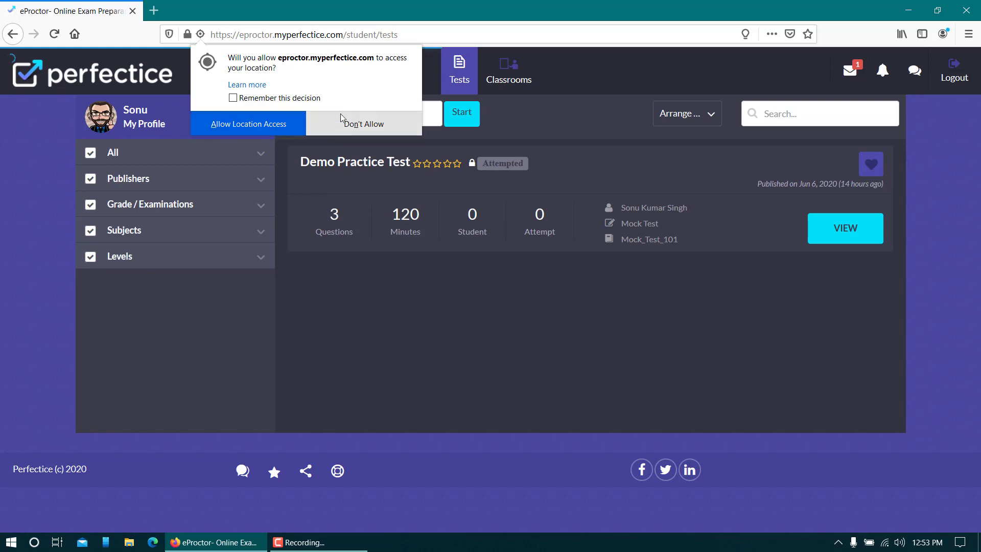
click(286, 125)
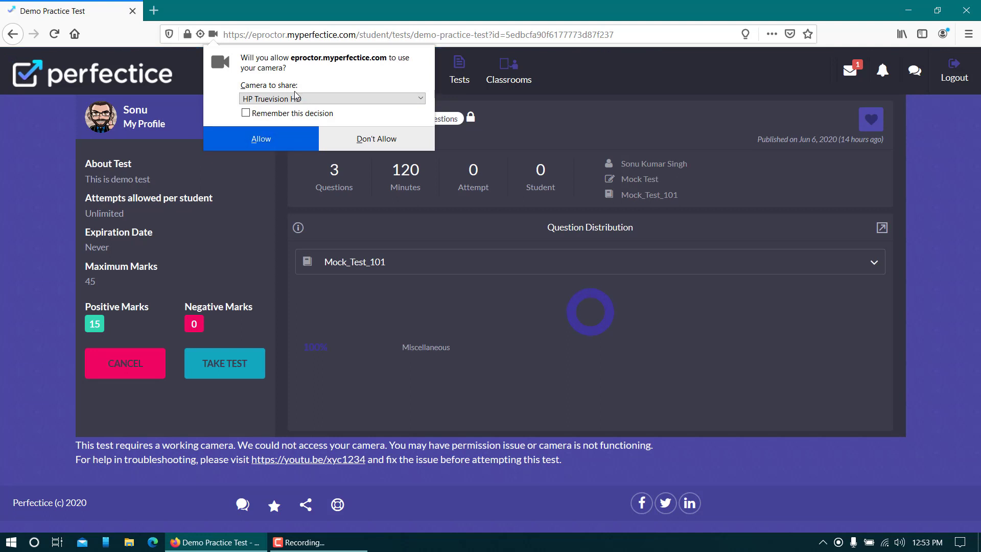
click(292, 138)
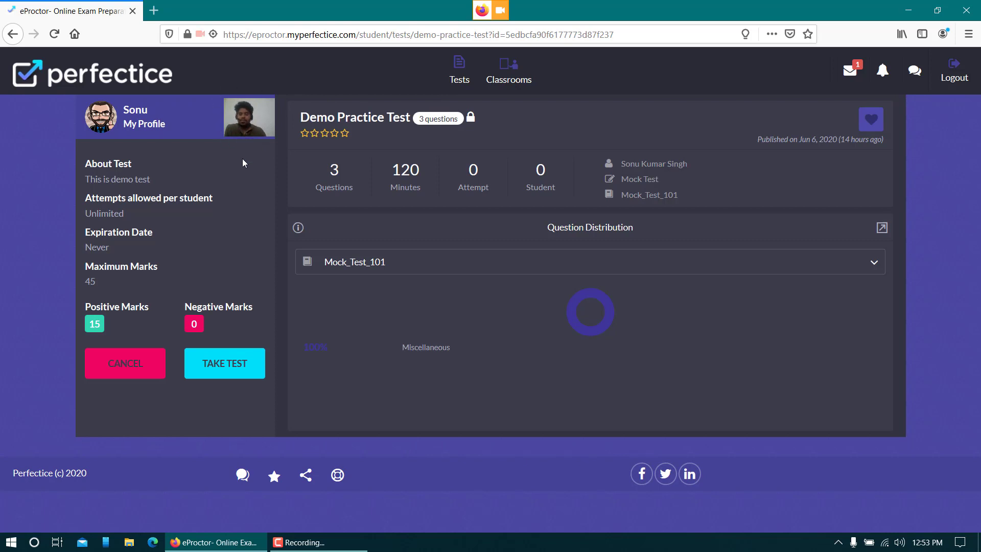
- Take the Demo Practice Test and look through its instructions page
click(226, 369)
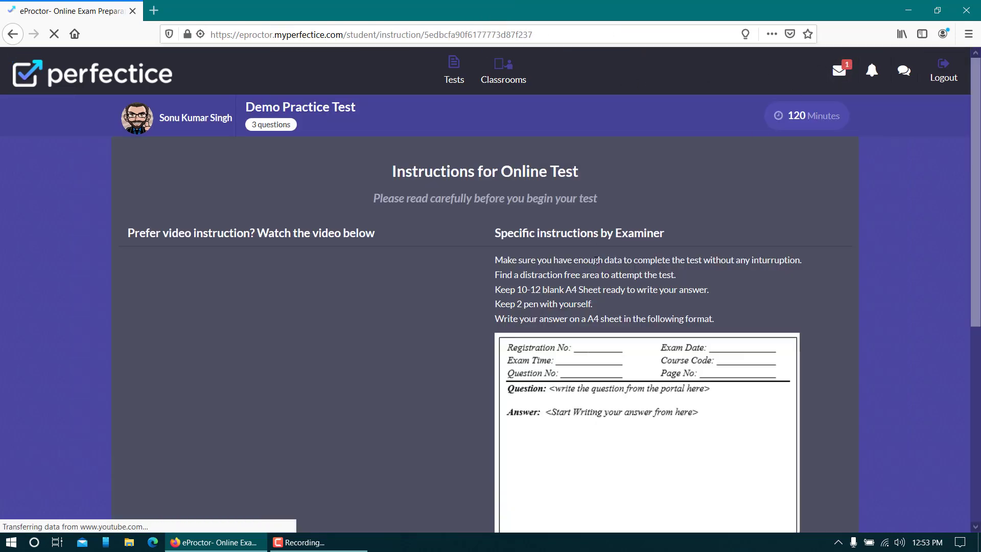
scroll(574, 225, down, 6)
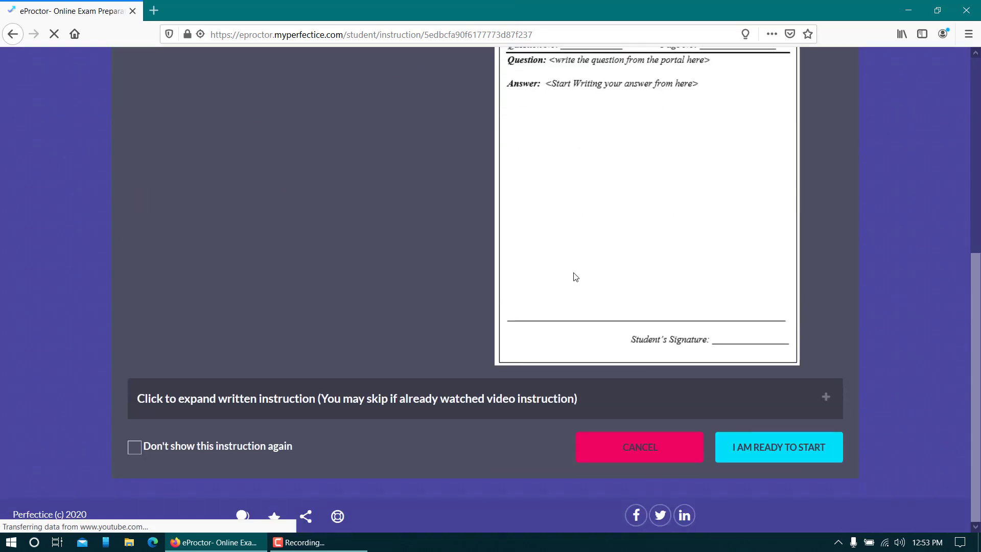
scroll(534, 247, up, 10)
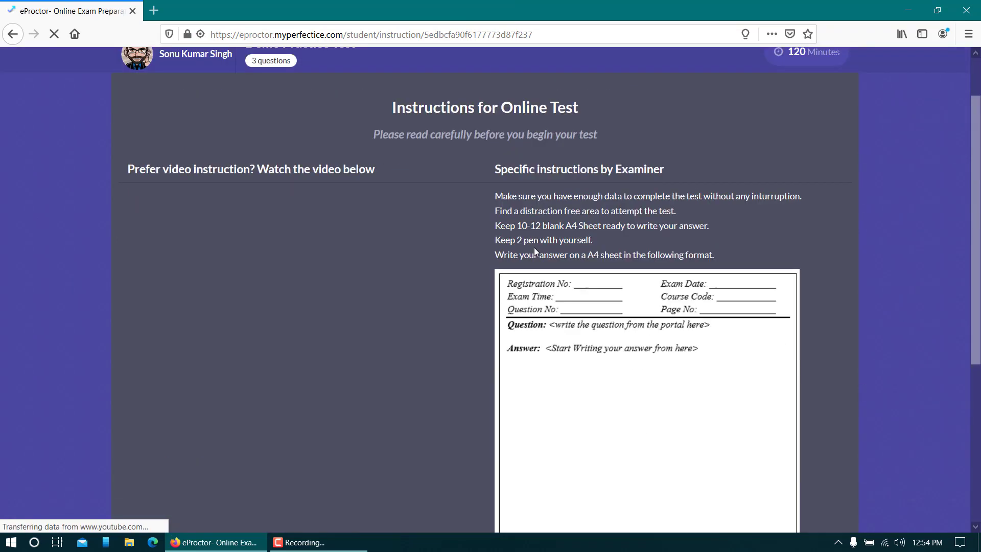